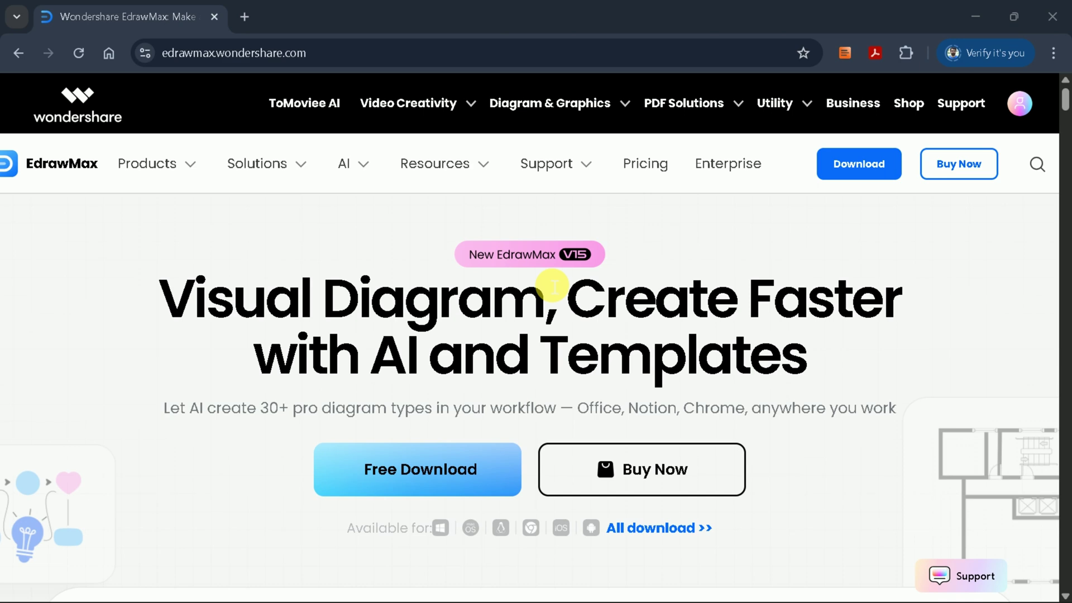
Browse the EdrawMax homepage and advance the diagram-type cards from Mind Map through to P&IDs
scroll(641, 307, "down", 3)
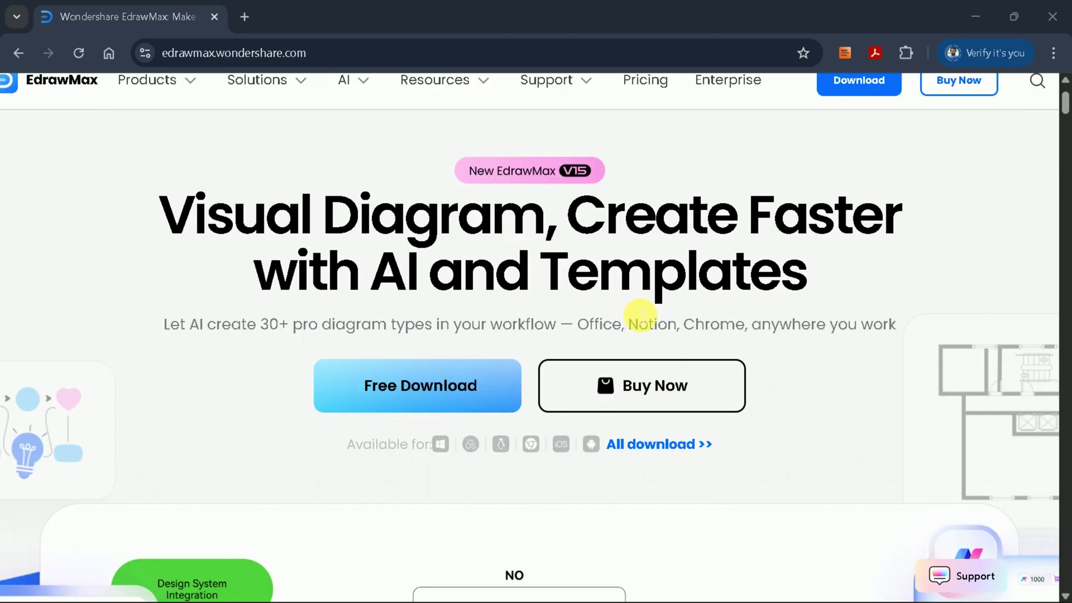
scroll(636, 310, "down", 3)
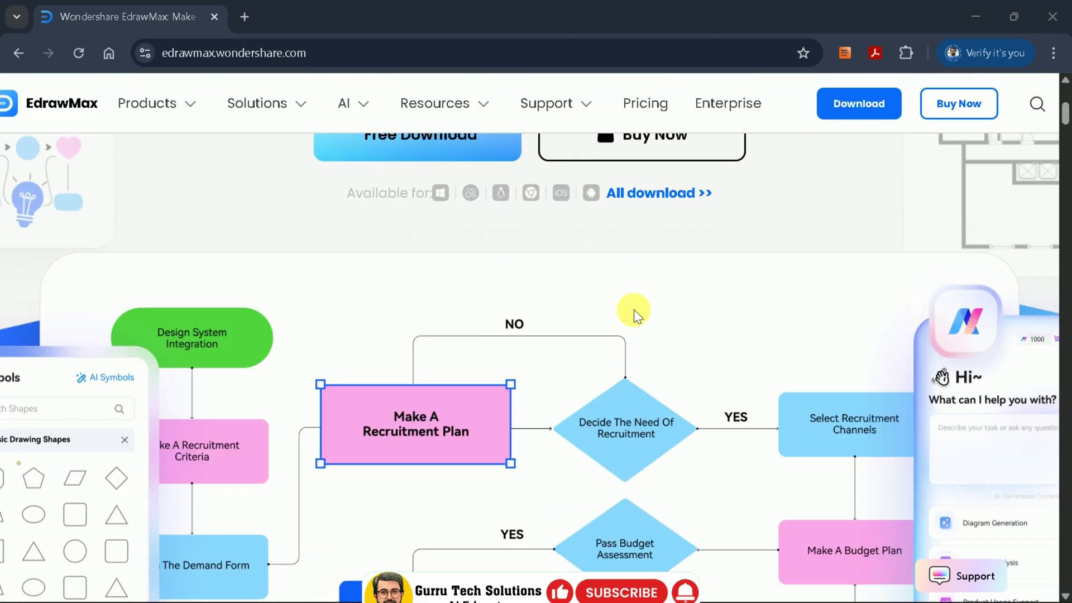
scroll(625, 310, "up", 5)
scroll(624, 312, "up", 2)
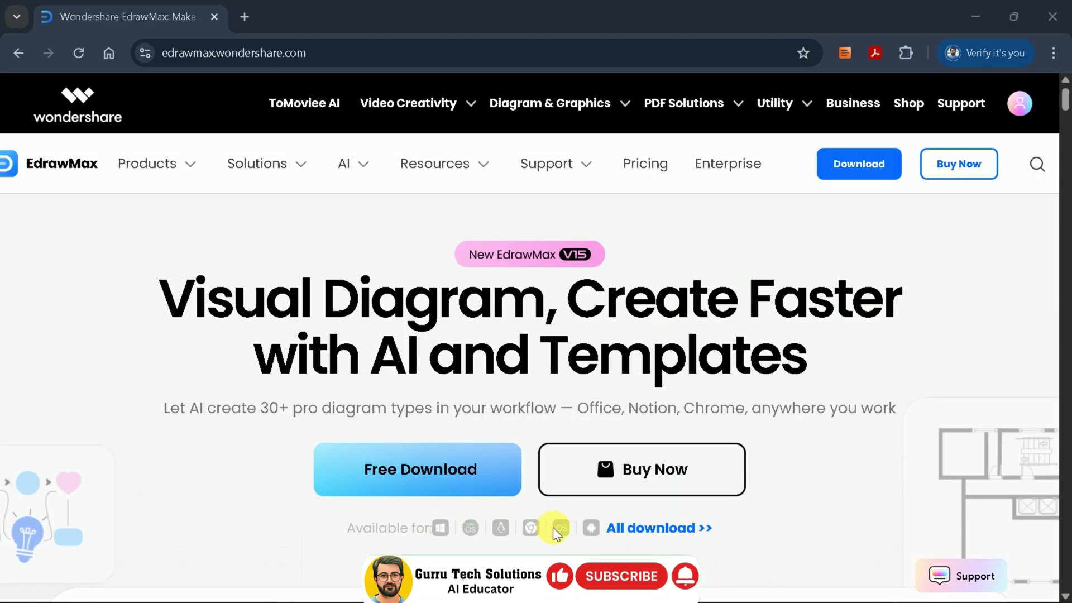
scroll(641, 509, "down", 12)
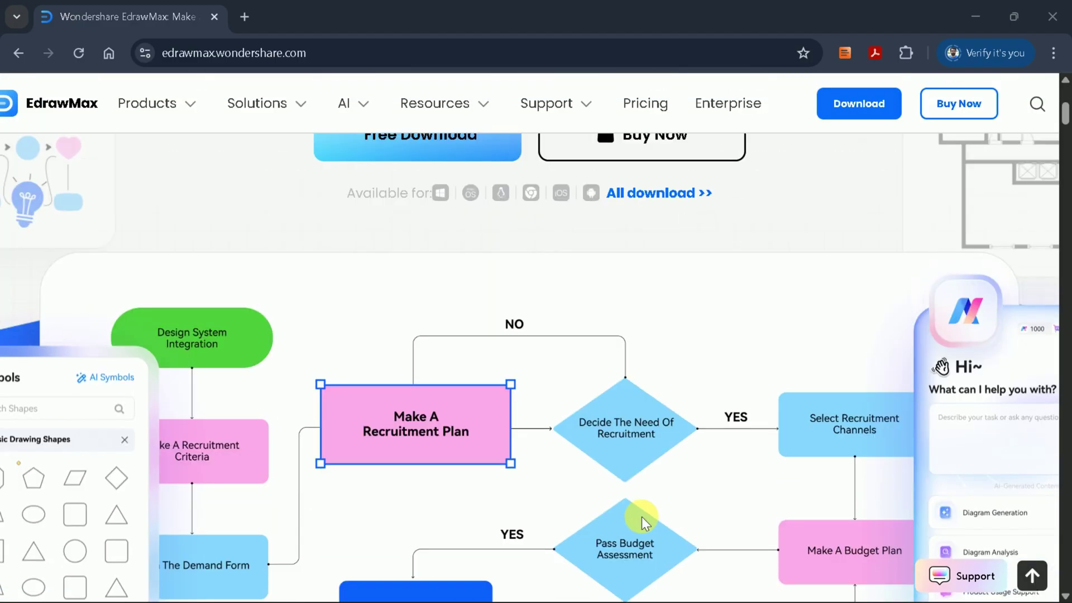
scroll(640, 507, "down", 4)
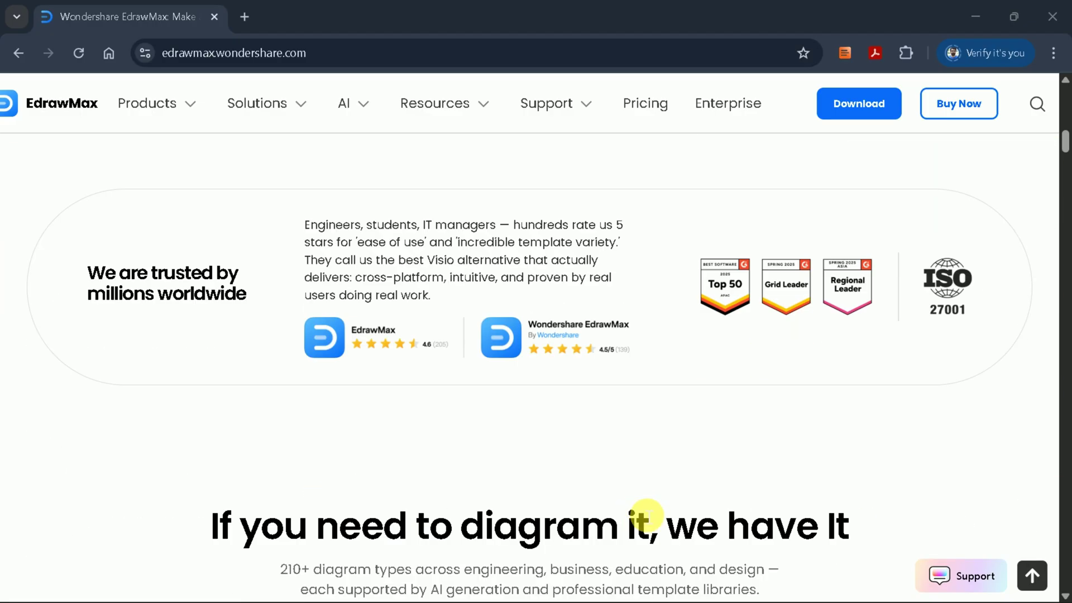
scroll(642, 510, "down", 4)
scroll(619, 489, "down", 1)
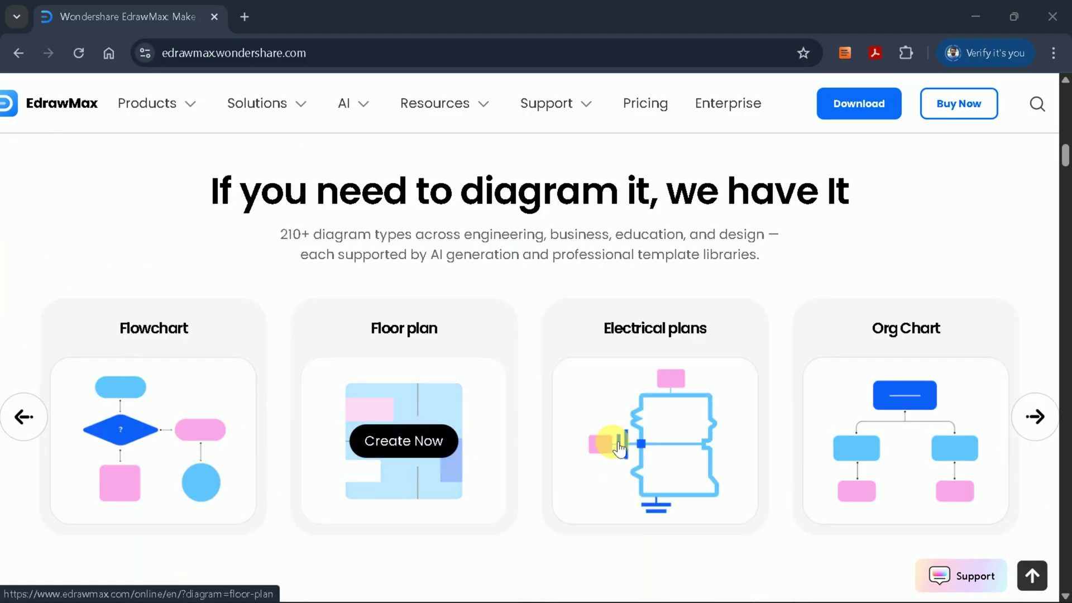
left_click(1045, 411)
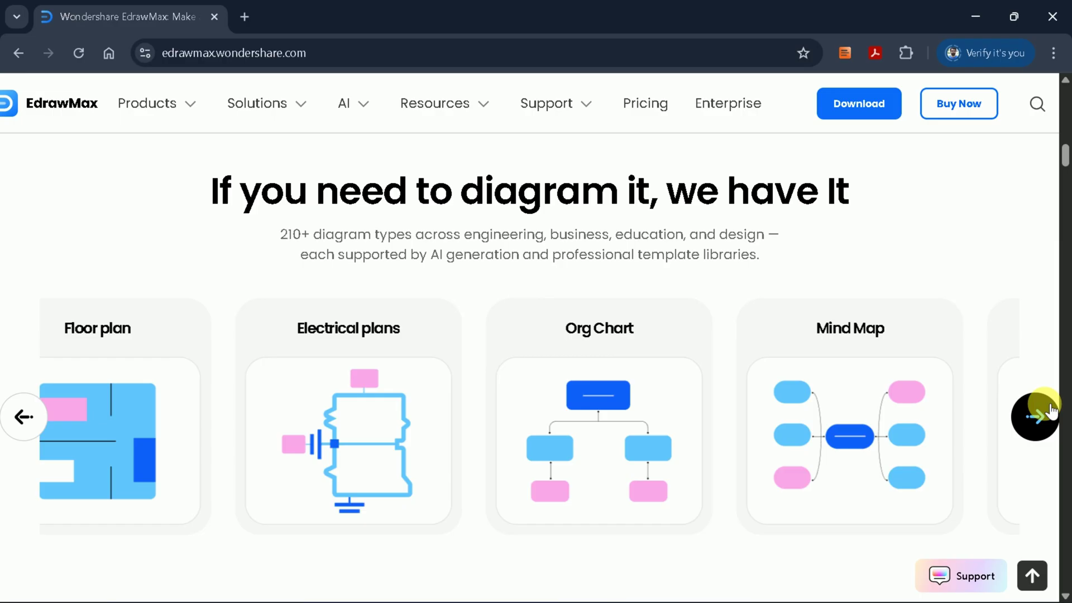
left_click(1050, 410)
left_click(1048, 410)
left_click(1048, 410)
left_click(1047, 410)
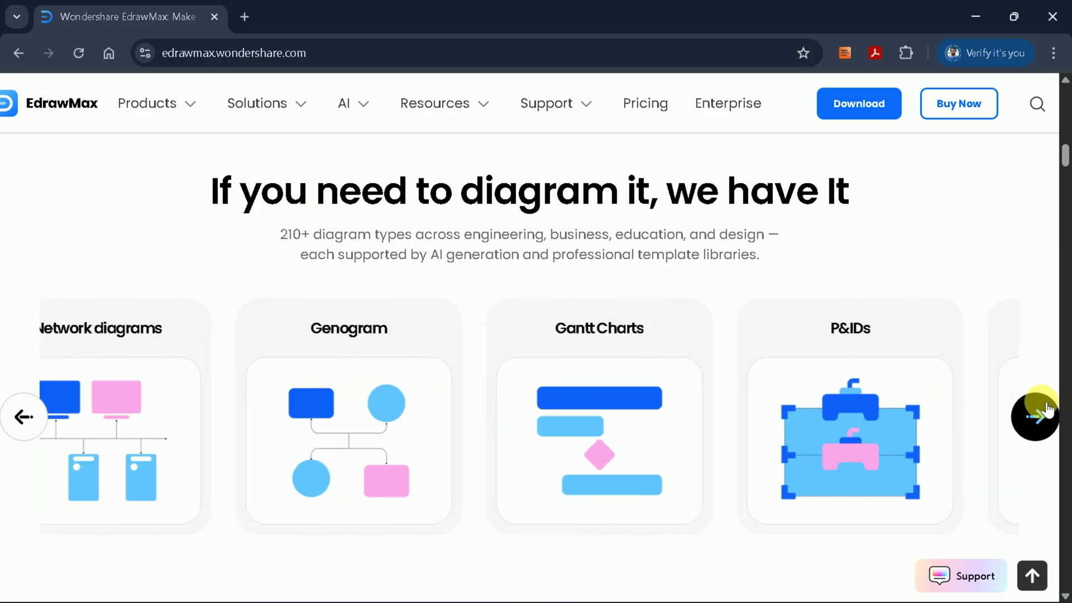
Review the V15 features and show Chrome's recent downloads with the EdrawMax setup file
scroll(678, 364, "down", 8)
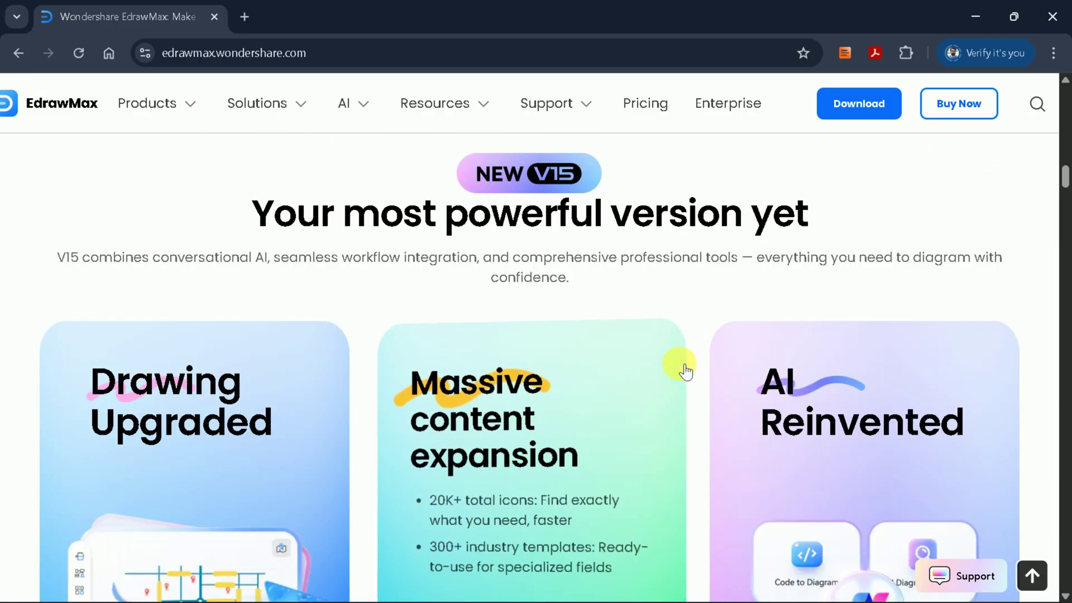
scroll(682, 367, "down", 7)
scroll(686, 370, "up", 7)
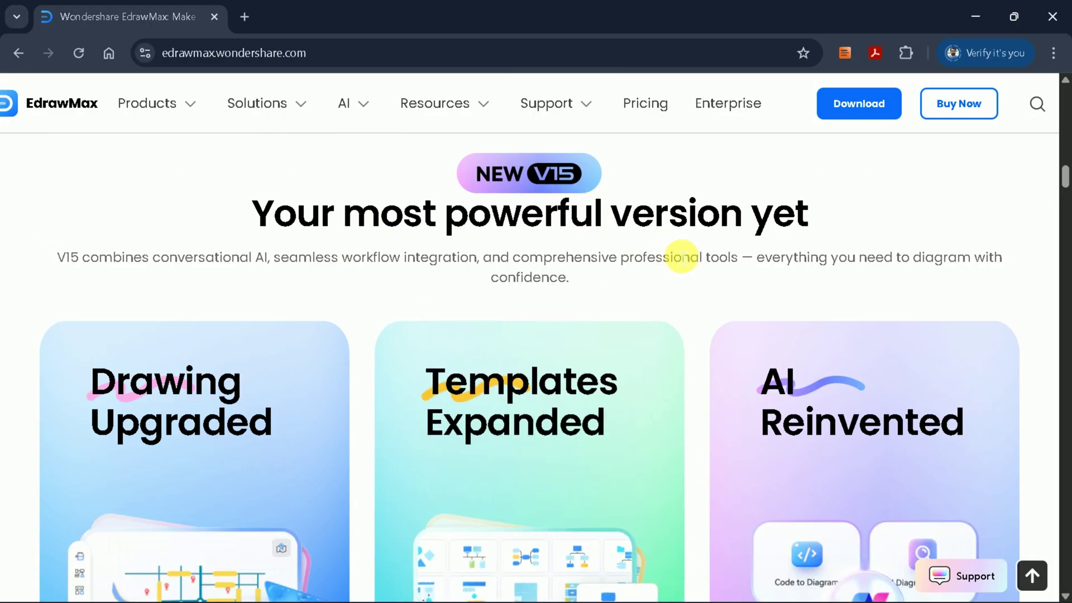
scroll(695, 258, "down", 3)
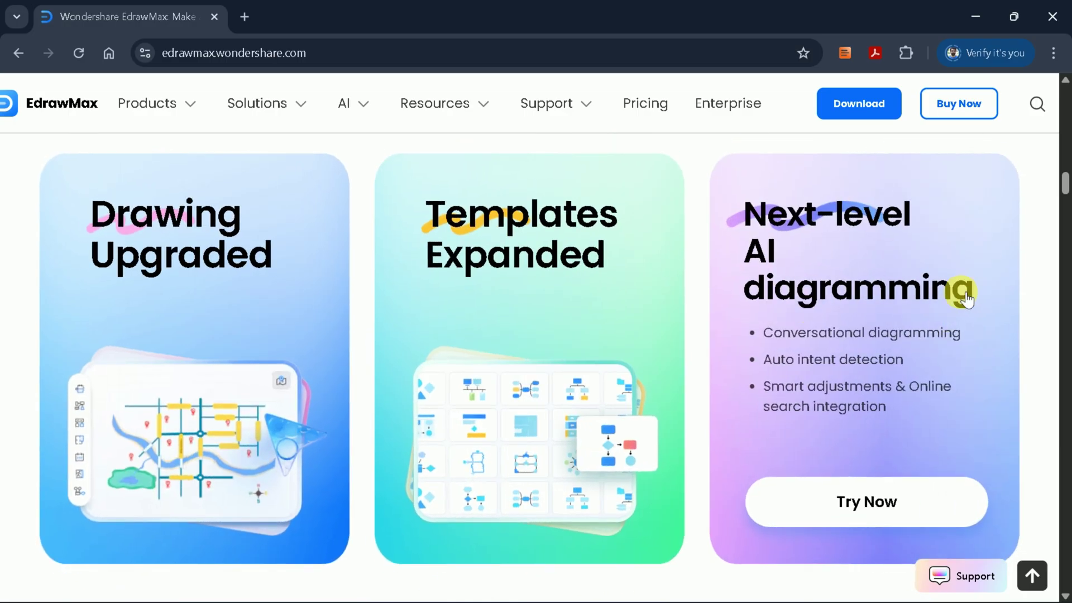
scroll(960, 285, "up", 7)
scroll(958, 284, "up", 10)
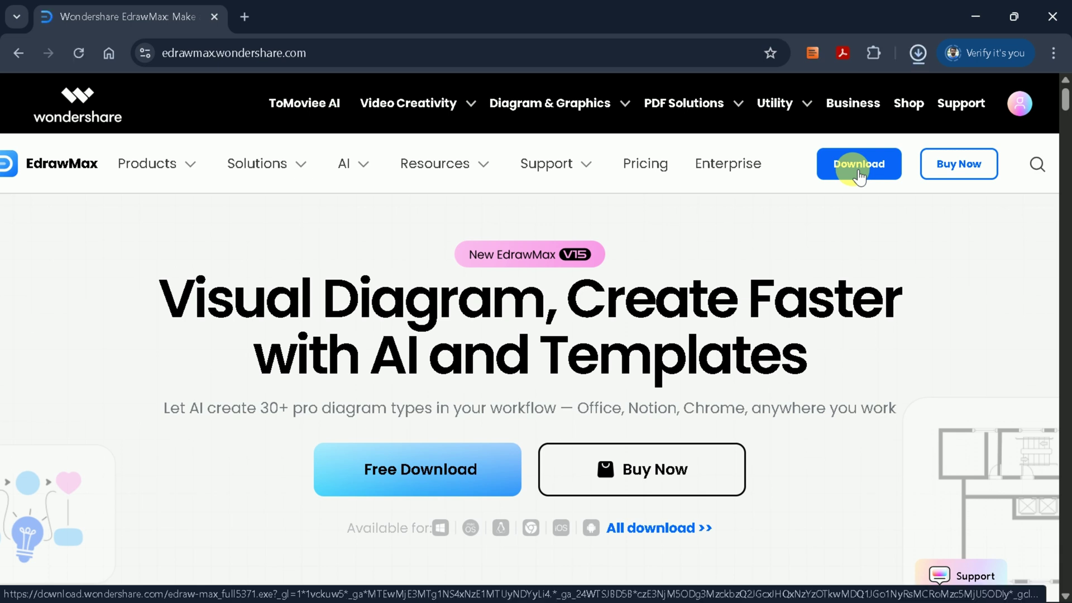
left_click(917, 54)
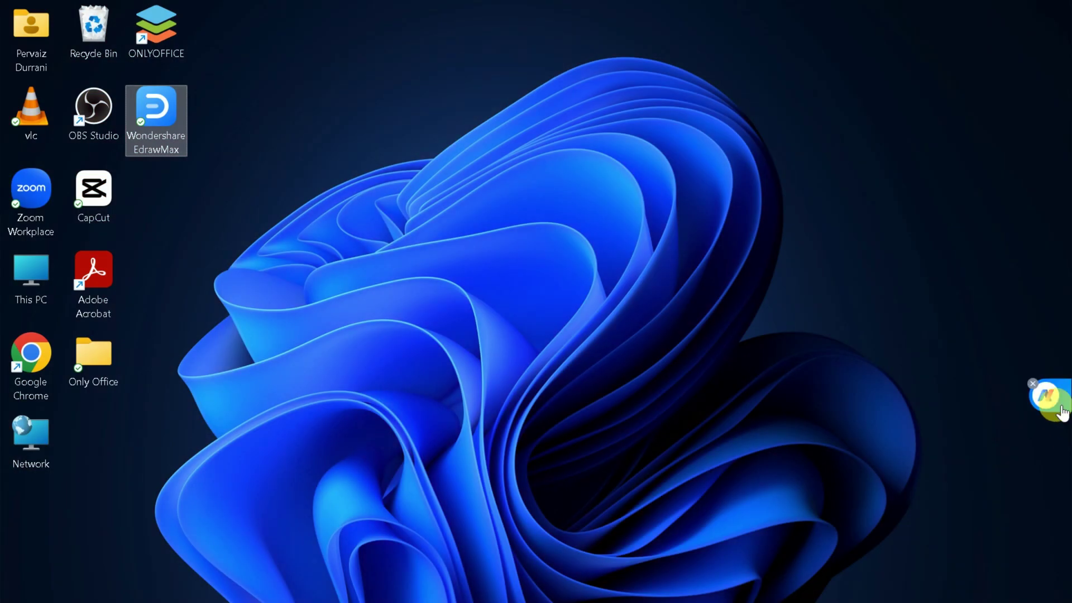
Open the EdrawMax AI panel from the floating AI ball on the desktop's right edge
mouse_move(1060, 413)
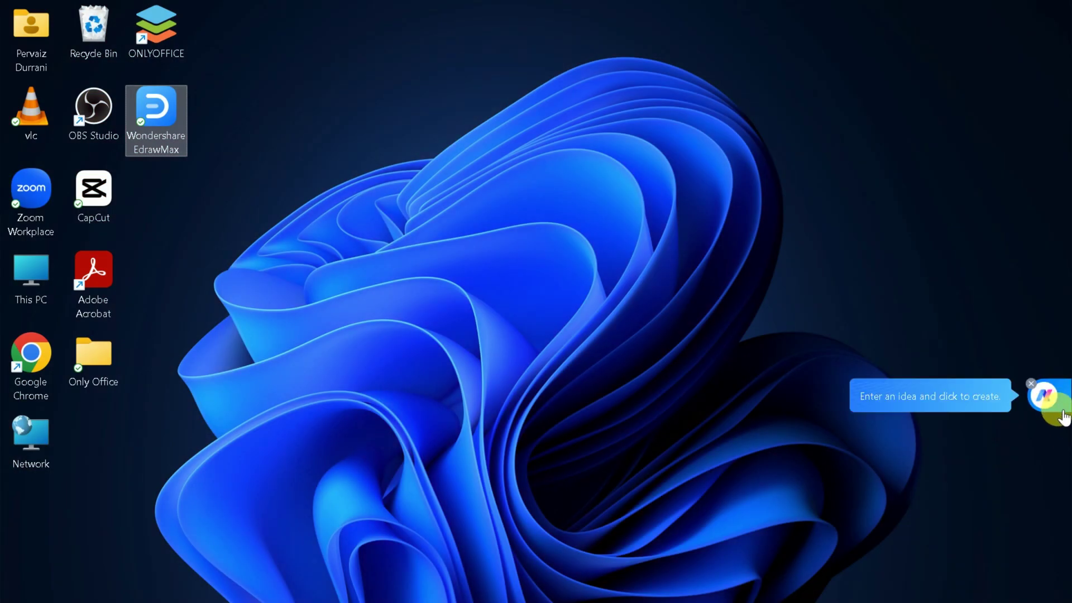
left_click_drag(1055, 405, 1058, 409)
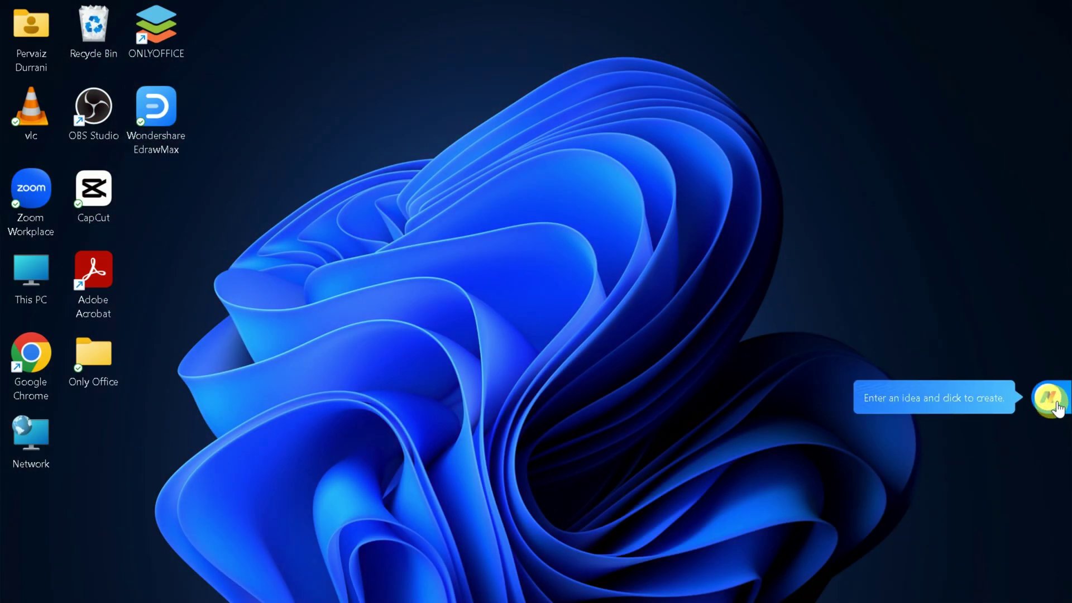
left_click(1058, 409)
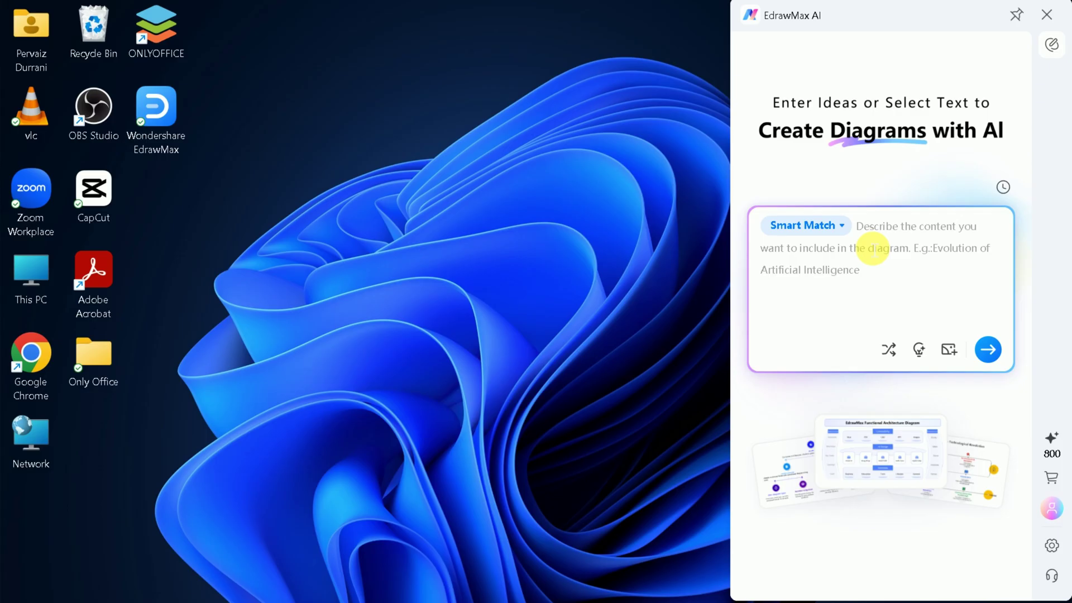
left_click(750, 402)
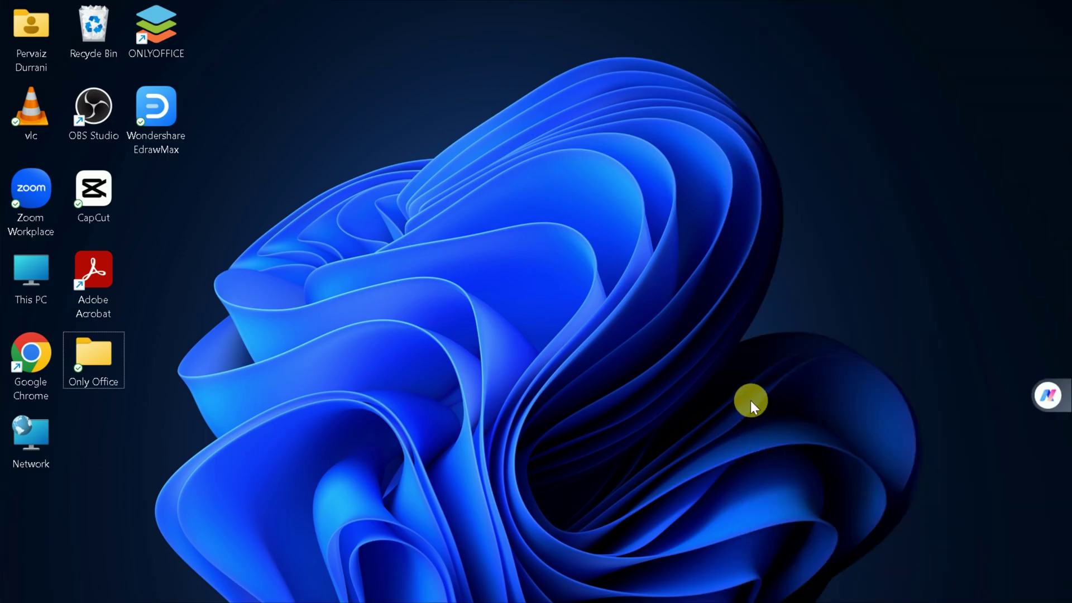
left_click(167, 147)
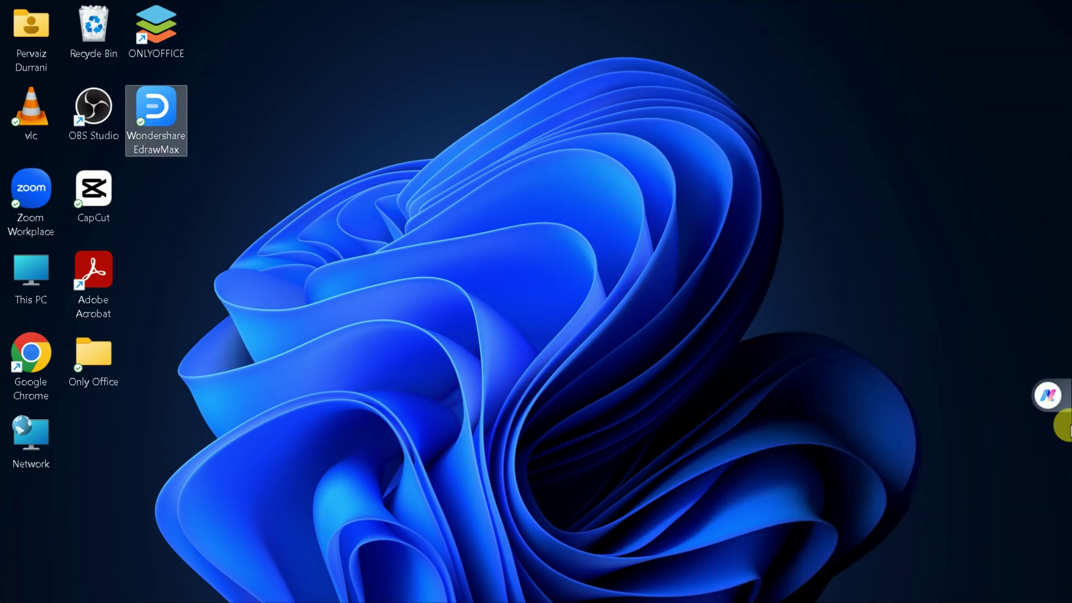
mouse_move(1062, 413)
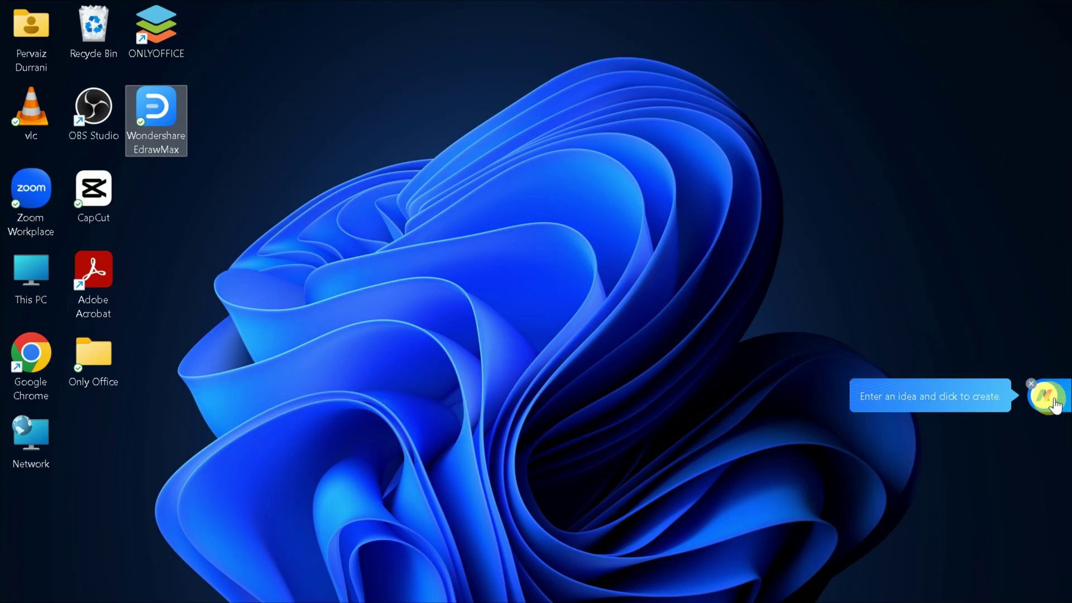
left_click(1054, 405)
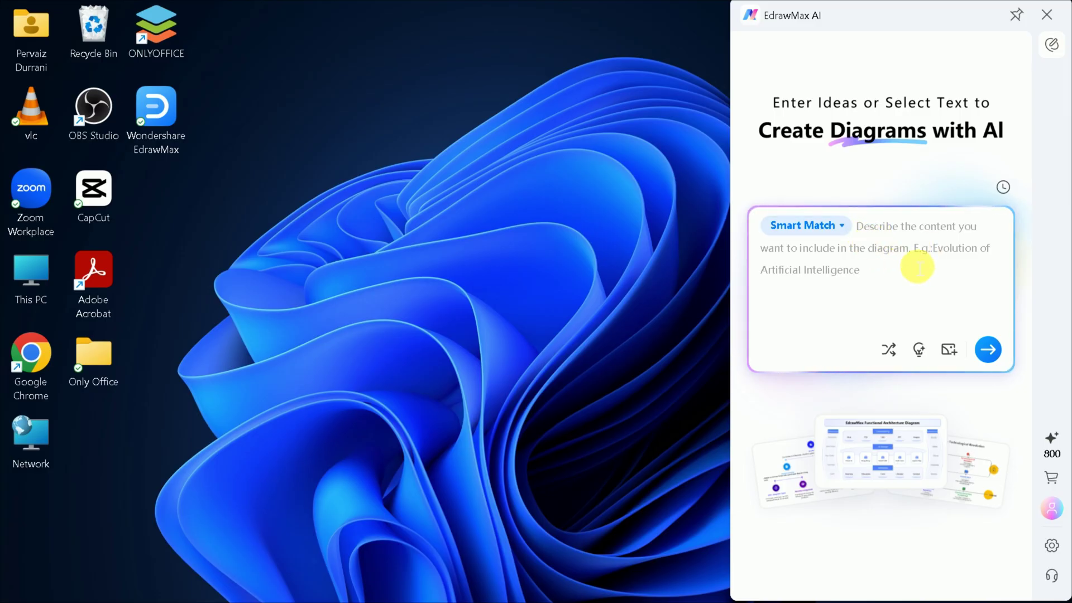
Switch EdrawMax AI from Smart Match to Mind Map for the prompt 'AI's impact on child learning'
left_click(837, 224)
mouse_move(837, 302)
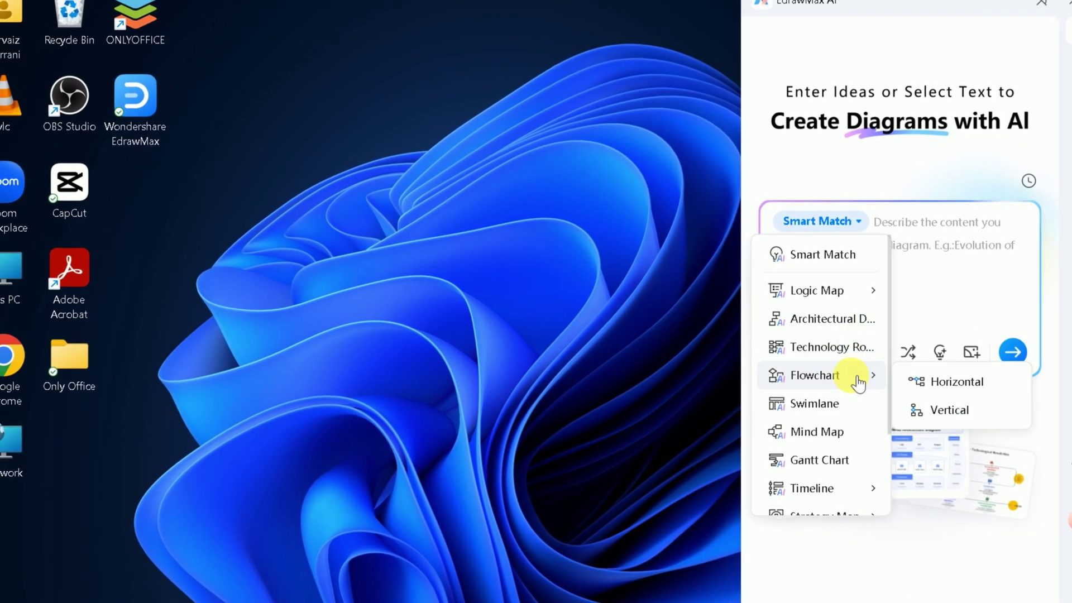
scroll(833, 439, "down", 1)
scroll(833, 445, "down", 2)
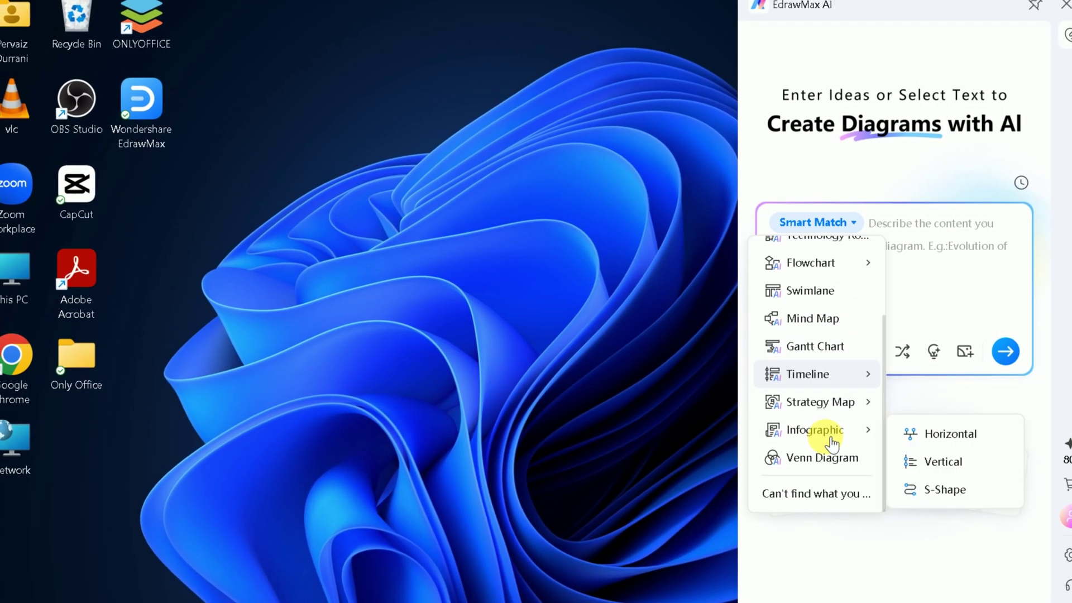
mouse_move(825, 436)
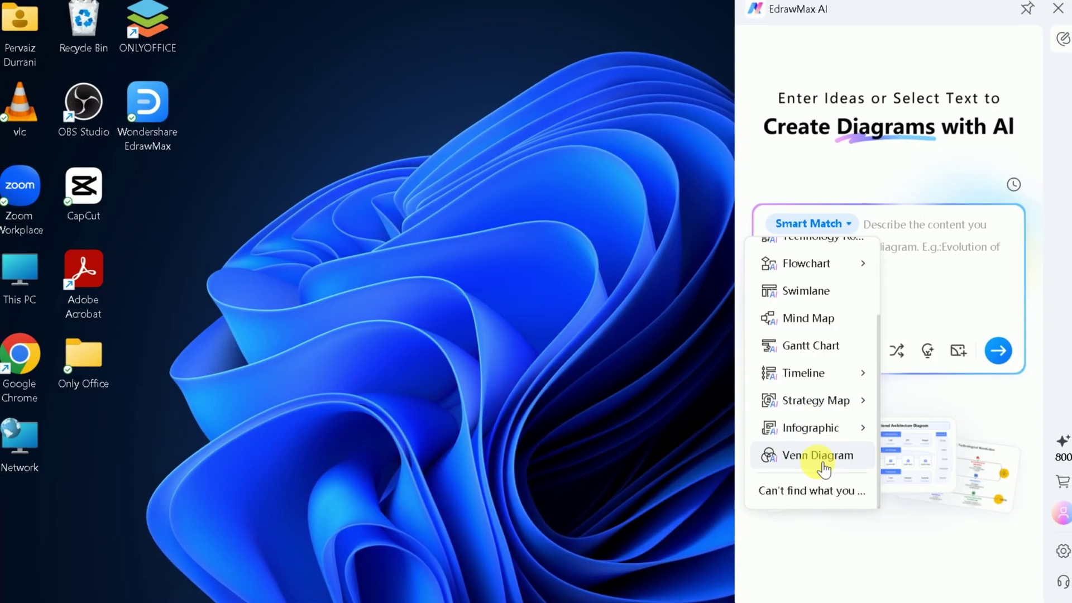
scroll(819, 458, "up", 3)
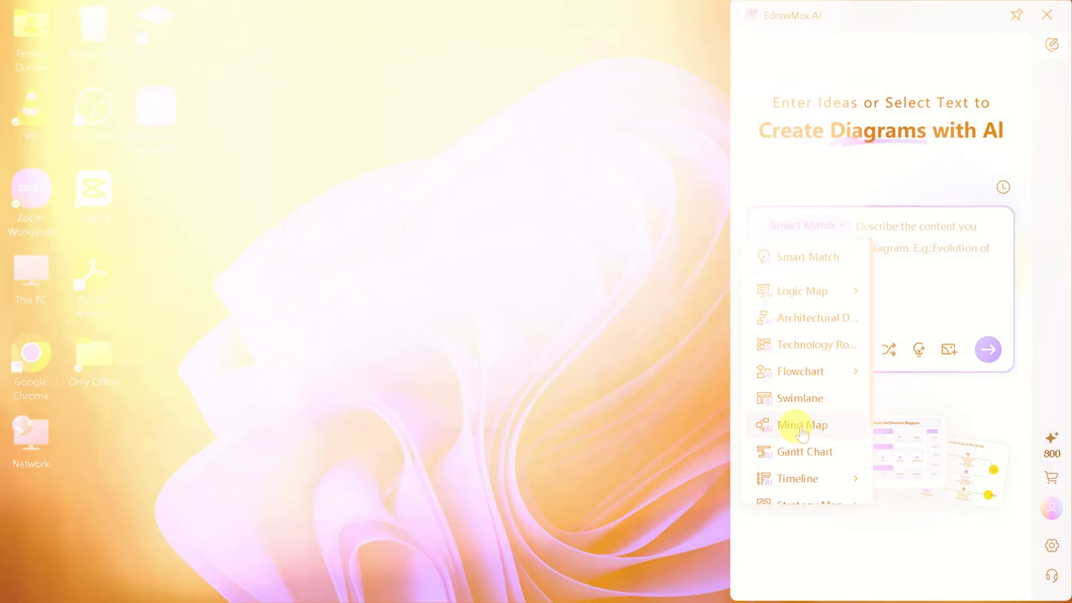
left_click(802, 427)
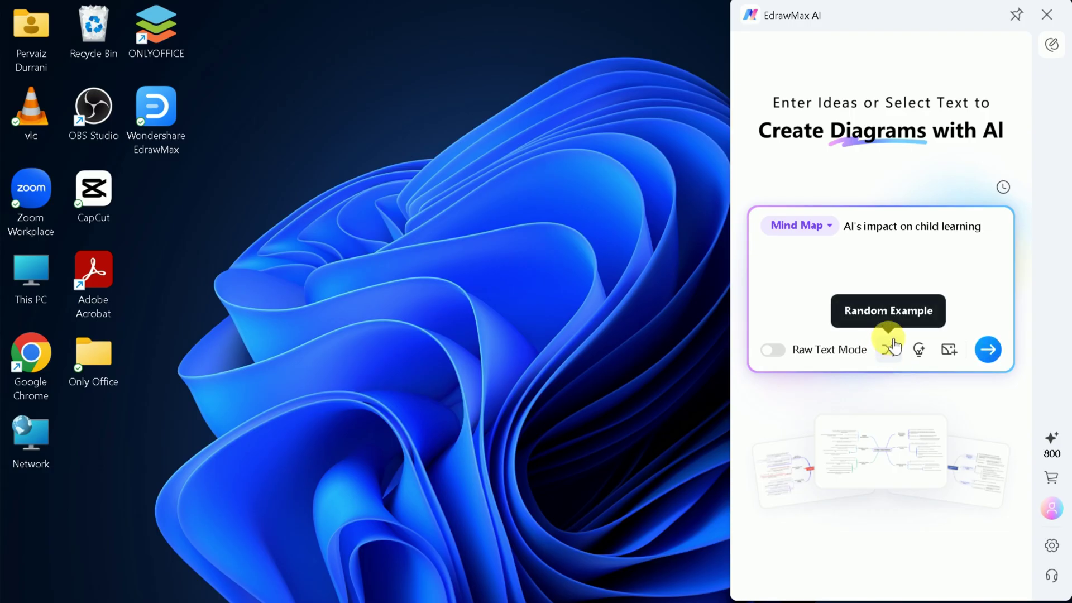
Apply the AI-optimized version of the prompt and generate the mind map
left_click(921, 351)
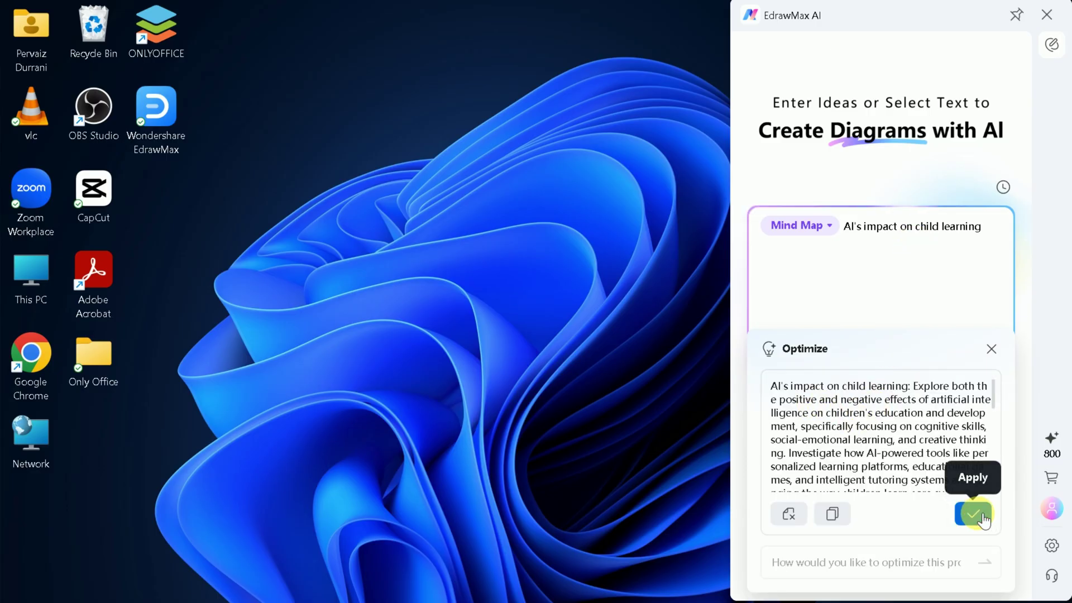
left_click(976, 512)
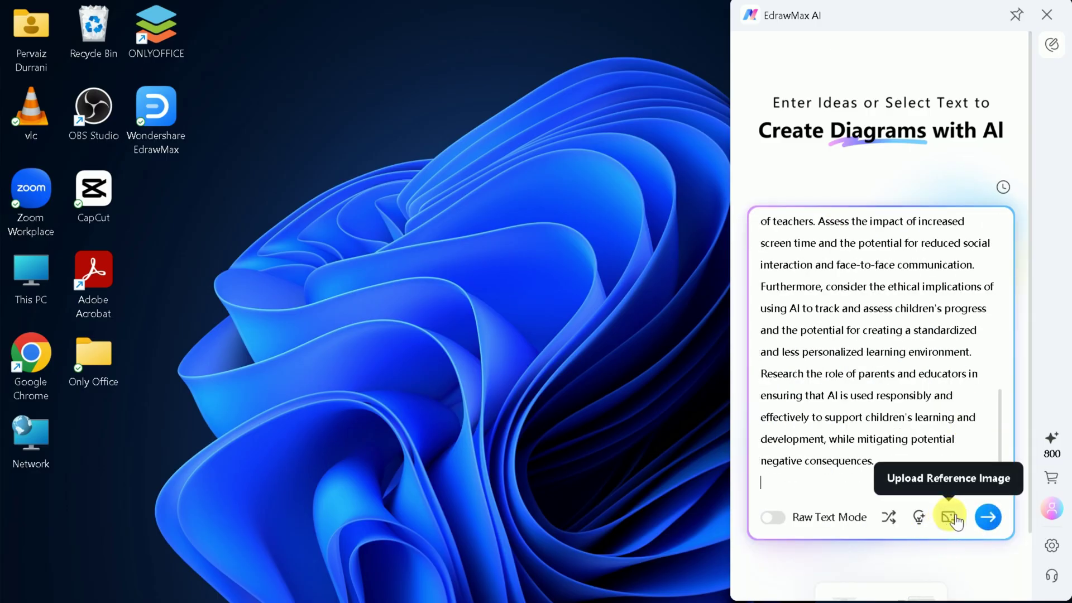
left_click(989, 516)
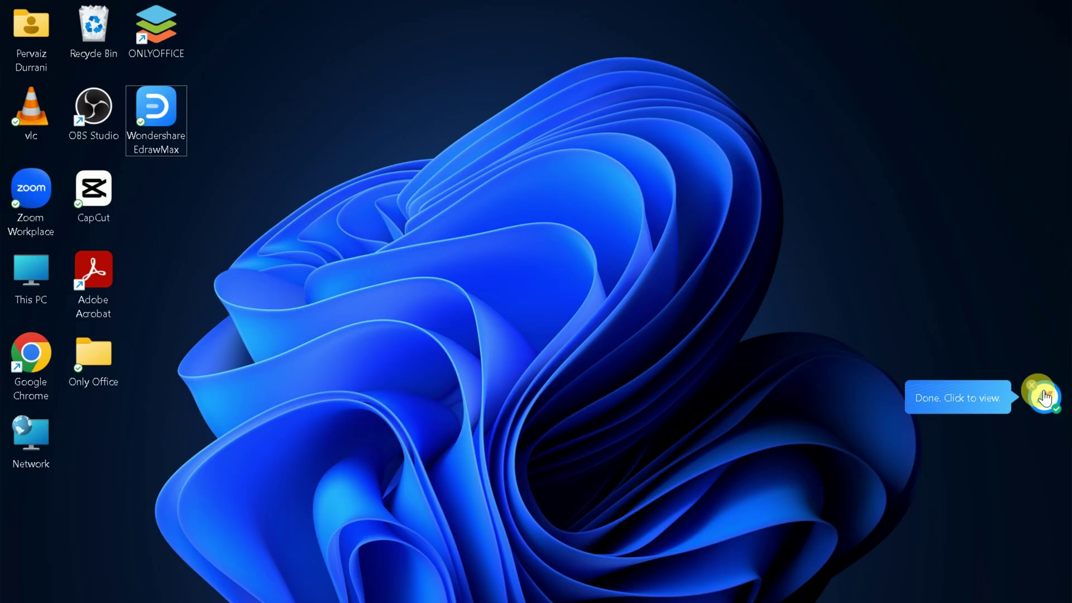
Review the generated mind maps and their copy and download formats, then edit the third one in EdrawMax
left_click(1044, 398)
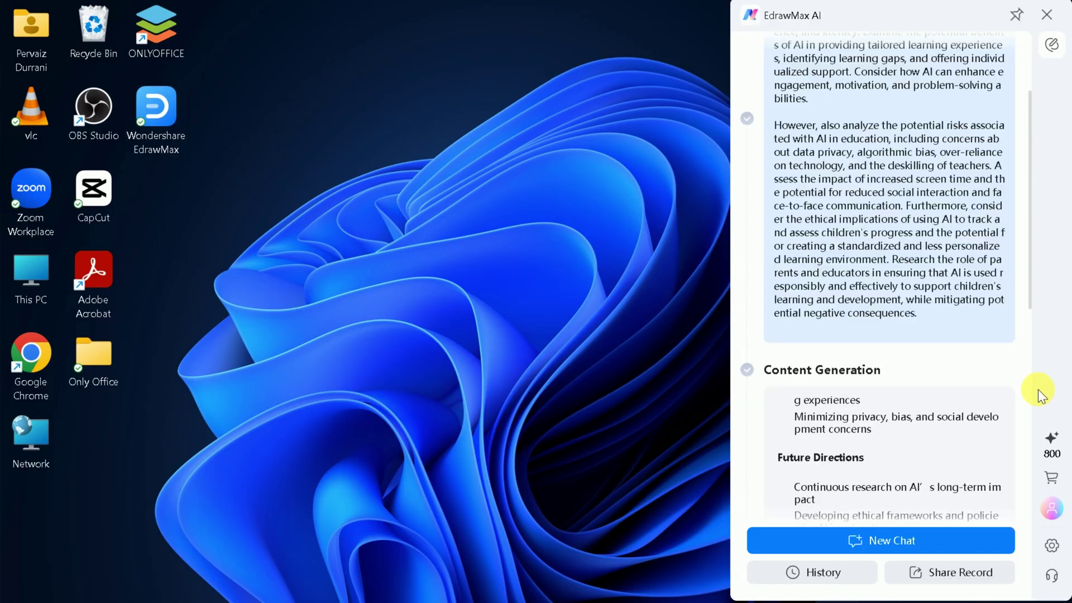
scroll(975, 313, "down", 10)
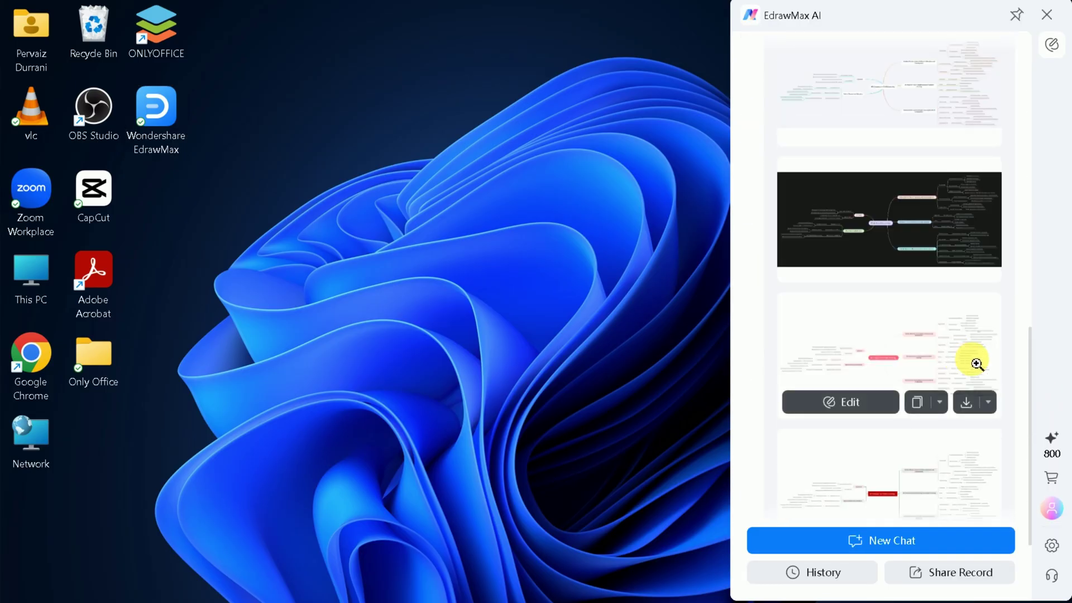
scroll(971, 360, "up", 5)
scroll(878, 351, "down", 2)
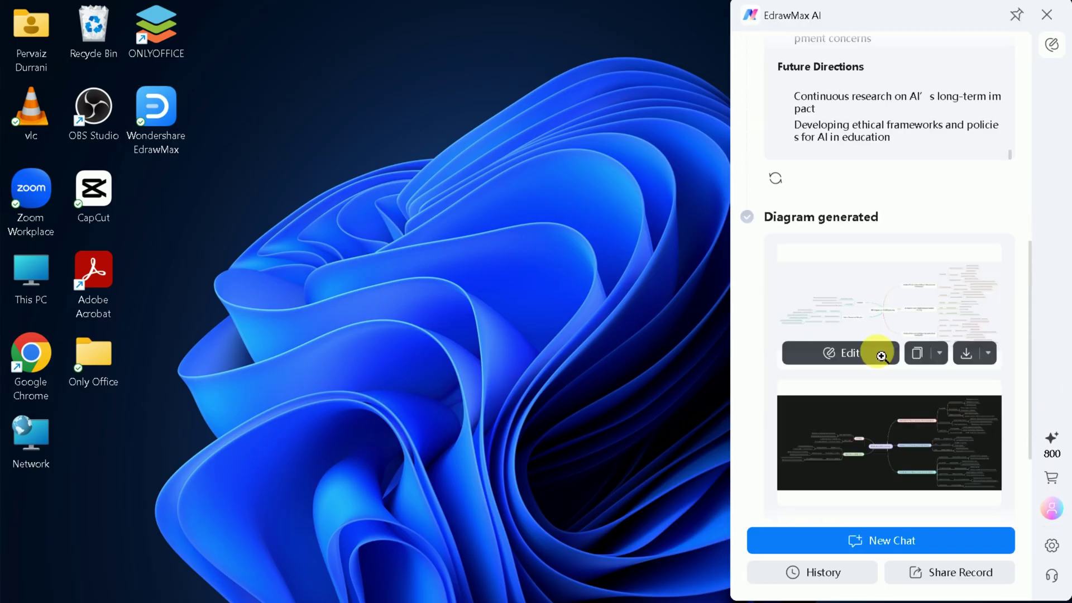
scroll(885, 374, "down", 5)
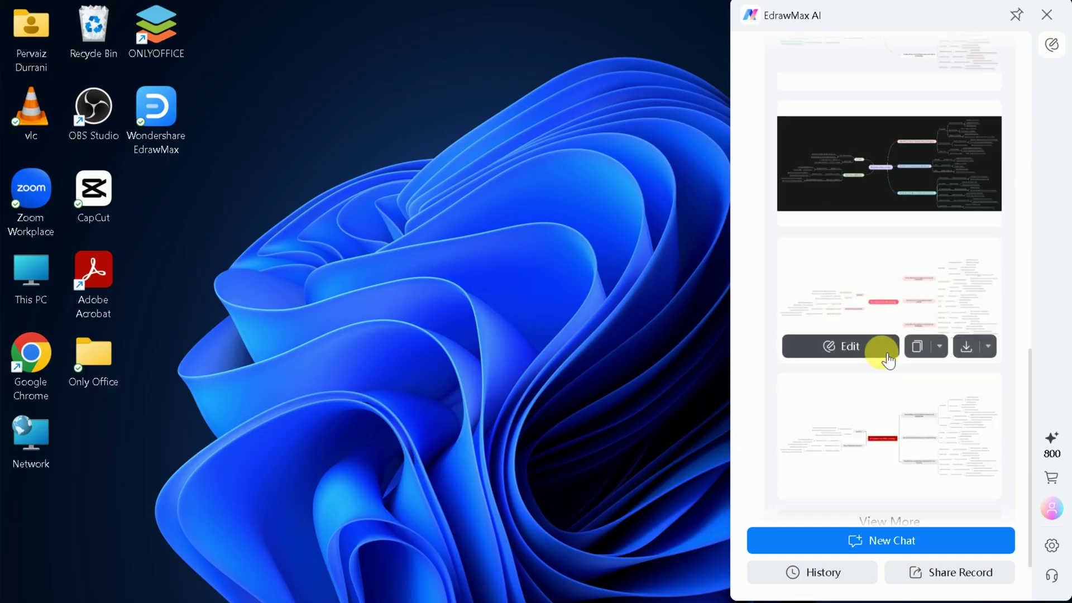
scroll(887, 360, "up", 8)
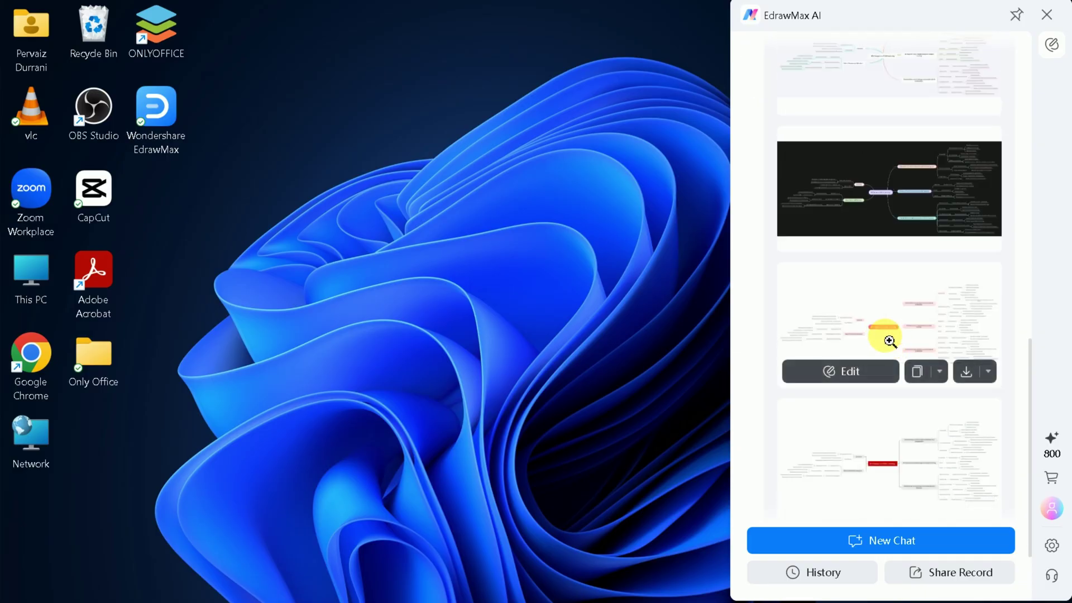
scroll(887, 344, "down", 5)
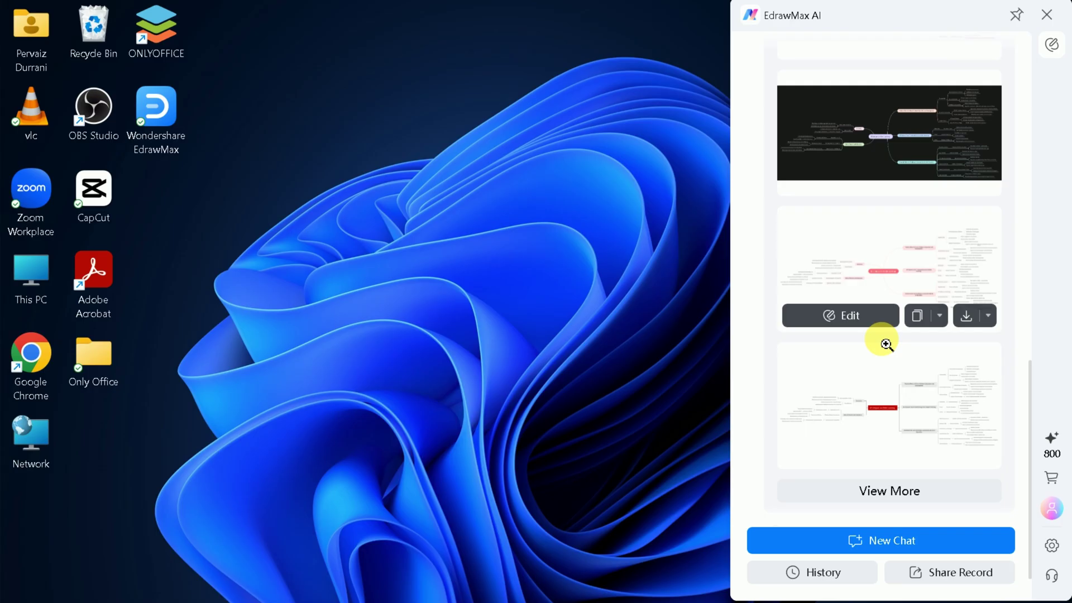
left_click(940, 316)
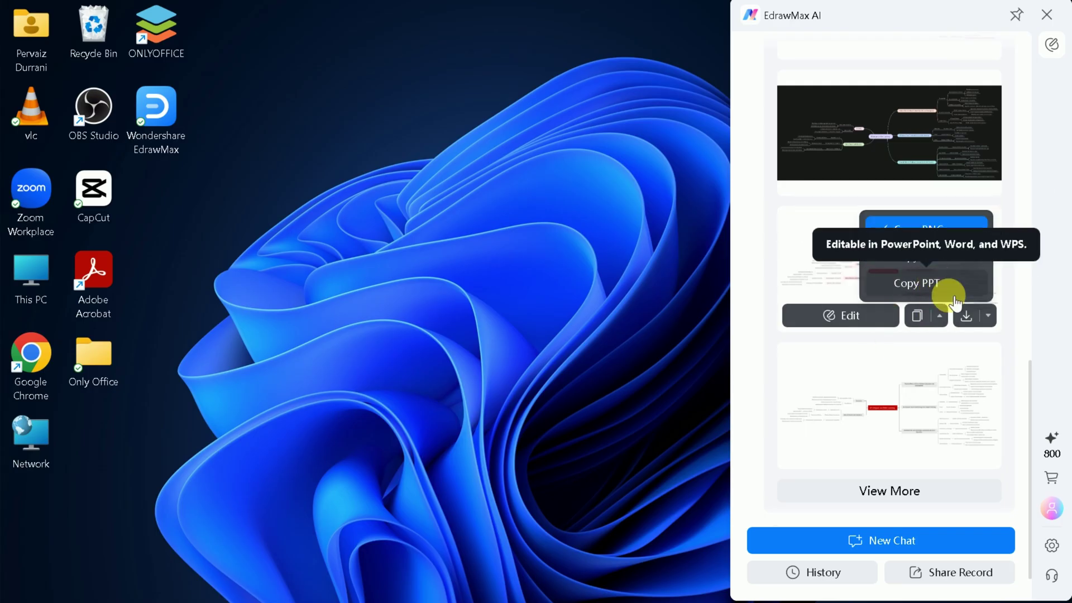
left_click(988, 316)
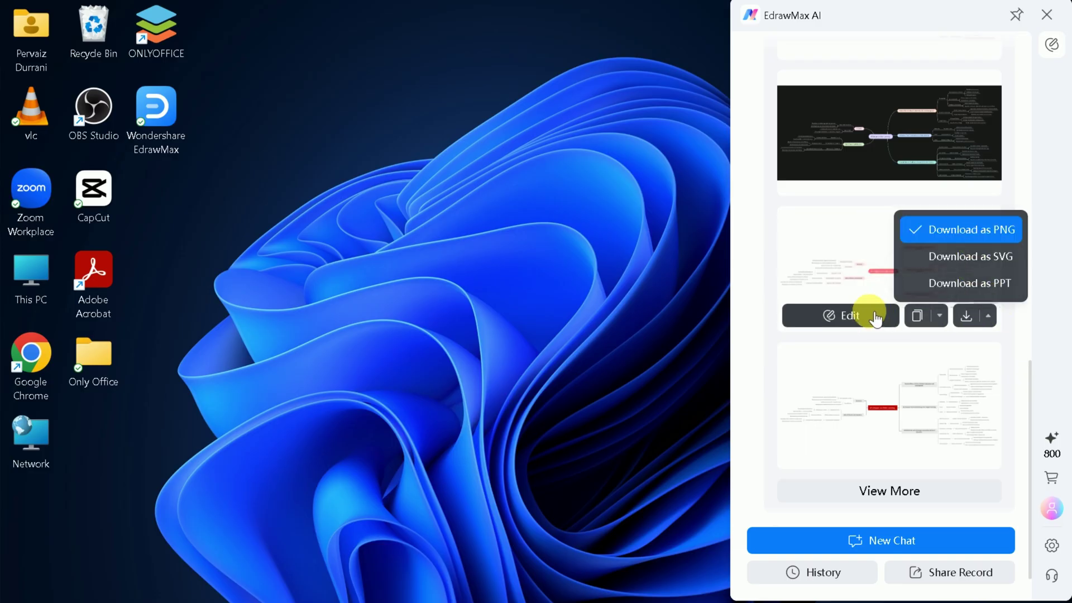
left_click(849, 316)
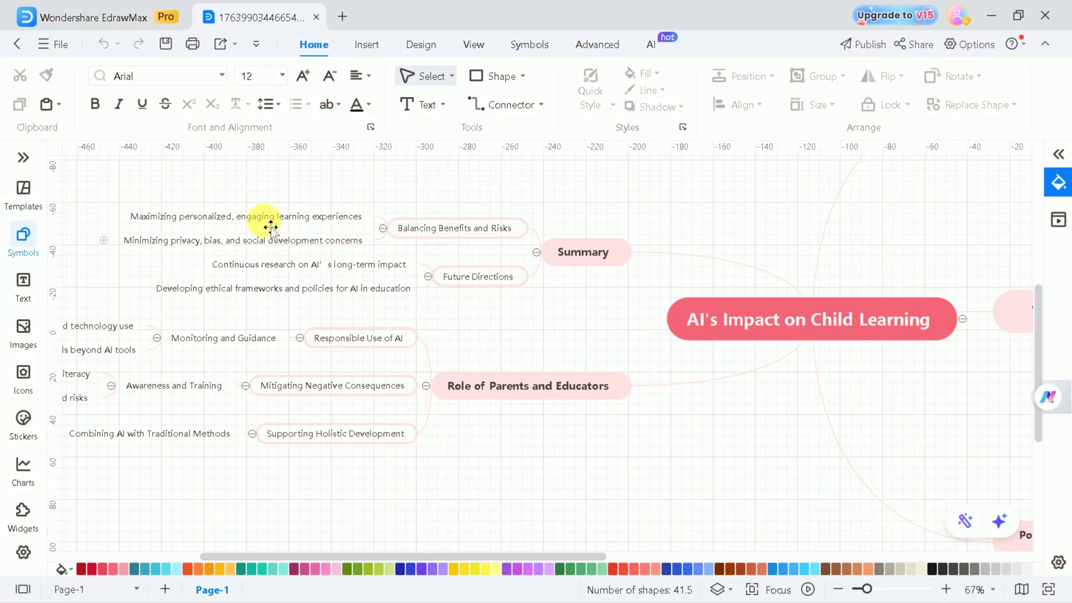
Fill the central 'AI's Impact on Child Learning' topic with lavender
left_click(270, 227)
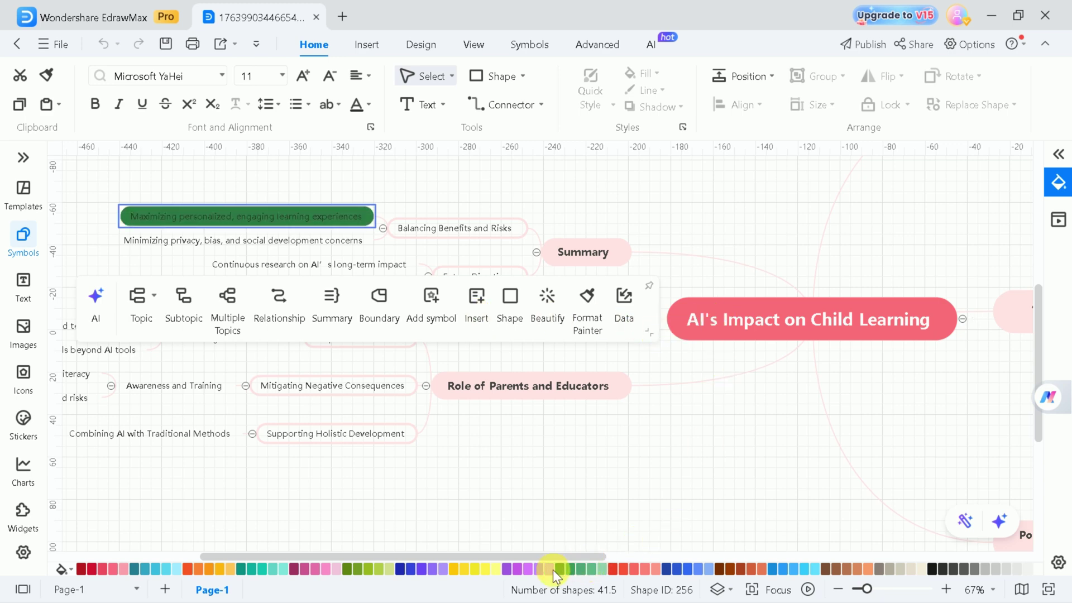
left_click(736, 336)
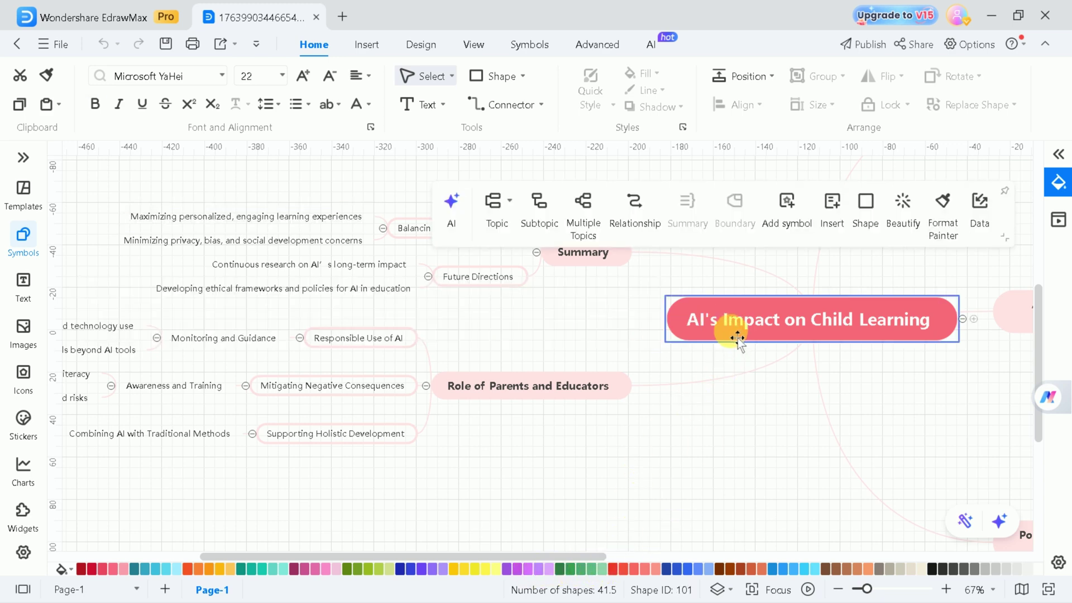
left_click(548, 567)
Export the mind map to PDF with no watermarks, separated PDFs and gridlines removed
scroll(661, 488, "right", 5)
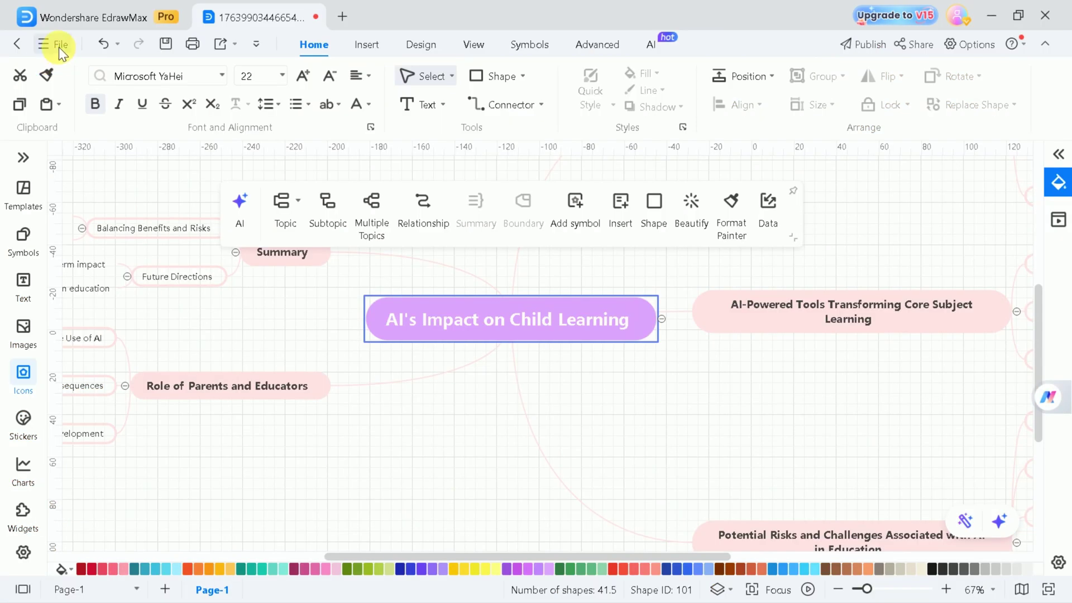
left_click(59, 47)
mouse_move(140, 272)
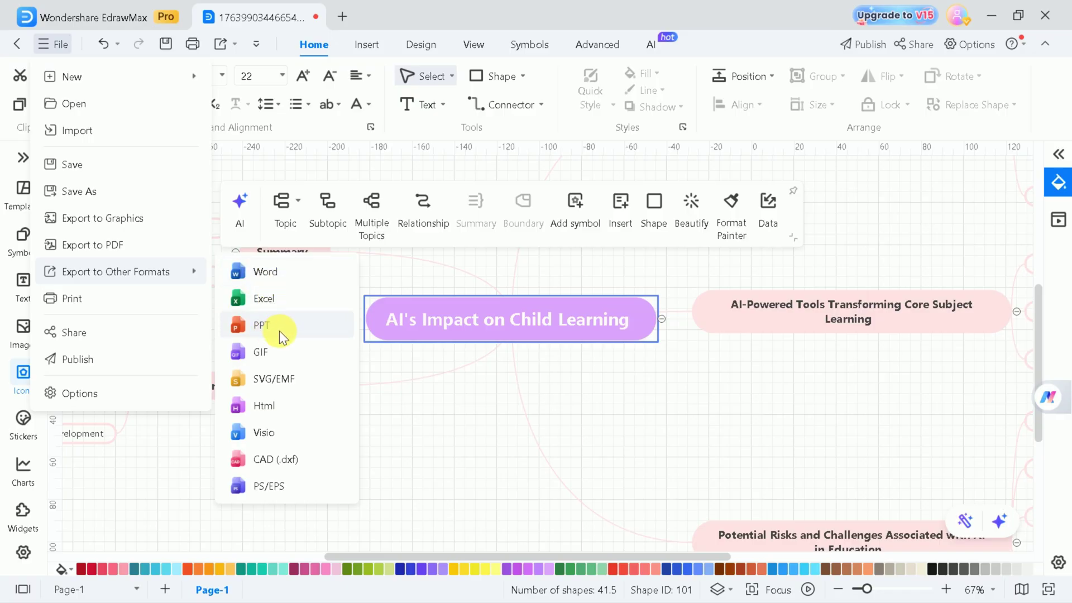
left_click(126, 244)
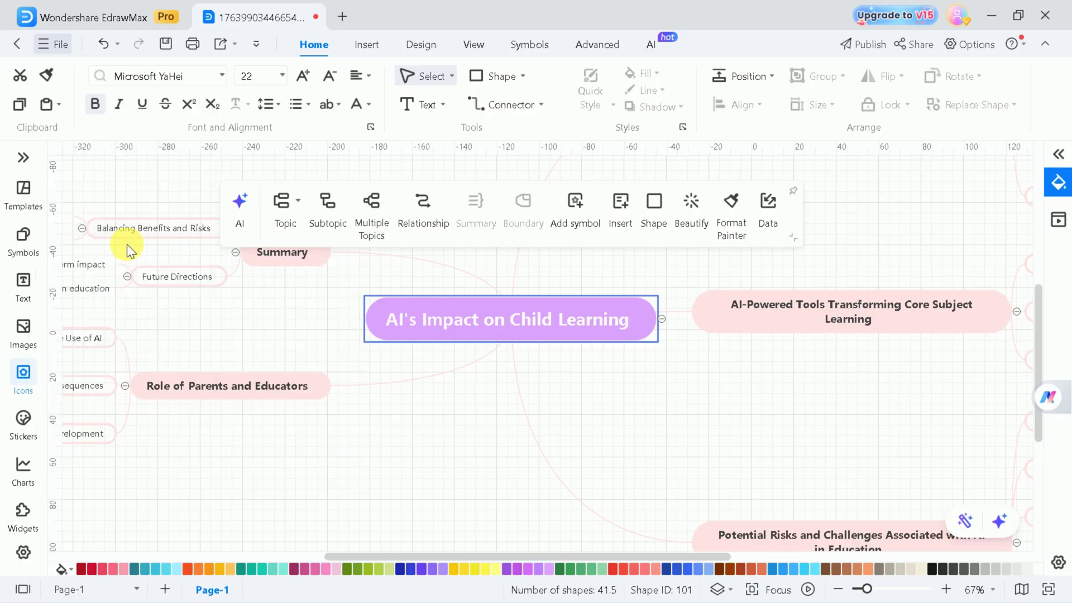
scroll(480, 382, "down", 2)
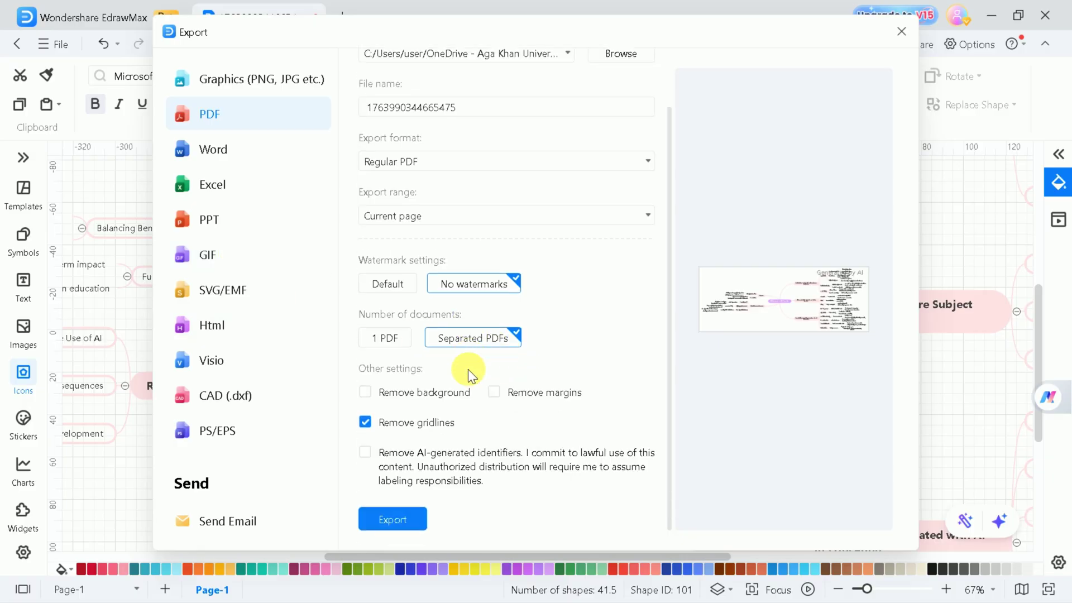
left_click(406, 520)
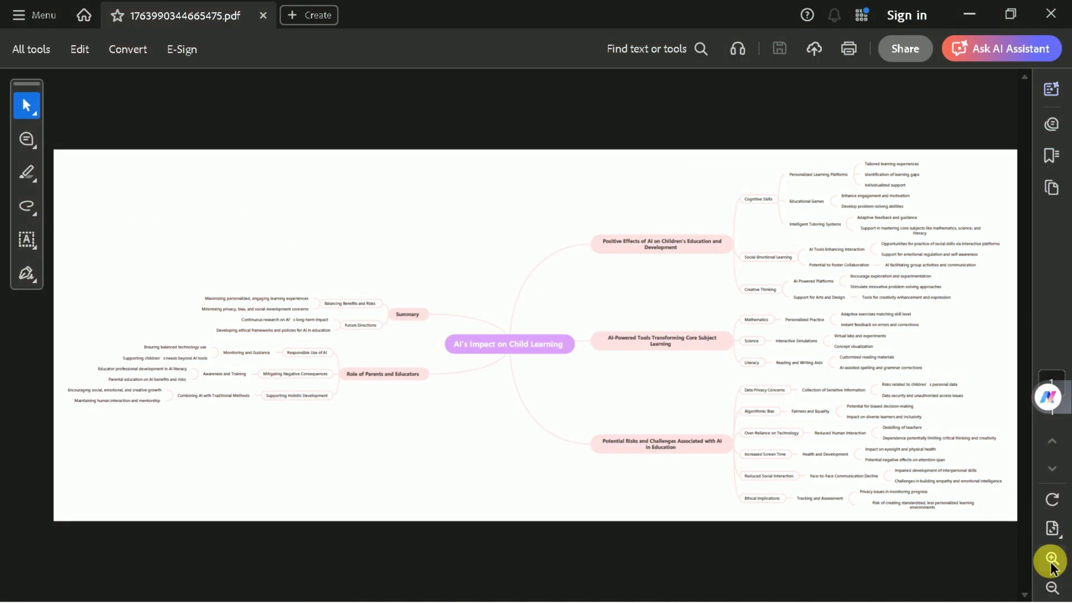
Zoom into the exported mind-map PDF twice and pan across its branches
left_click(1052, 558)
left_click(1052, 558)
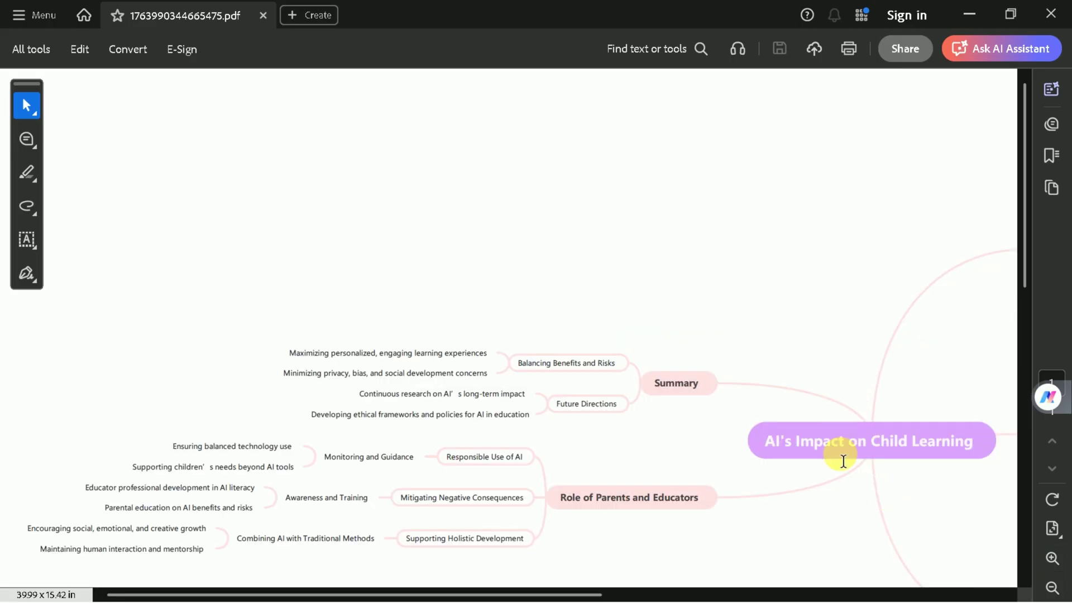
scroll(795, 445, "down", 3)
scroll(712, 418, "up", 1)
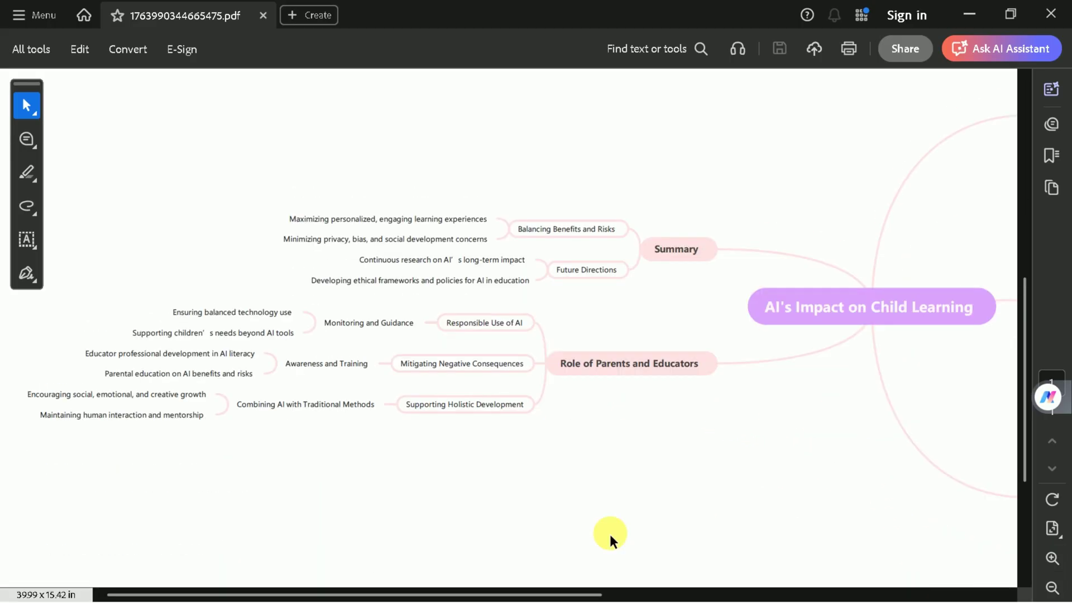
left_click_drag(533, 597, 823, 502)
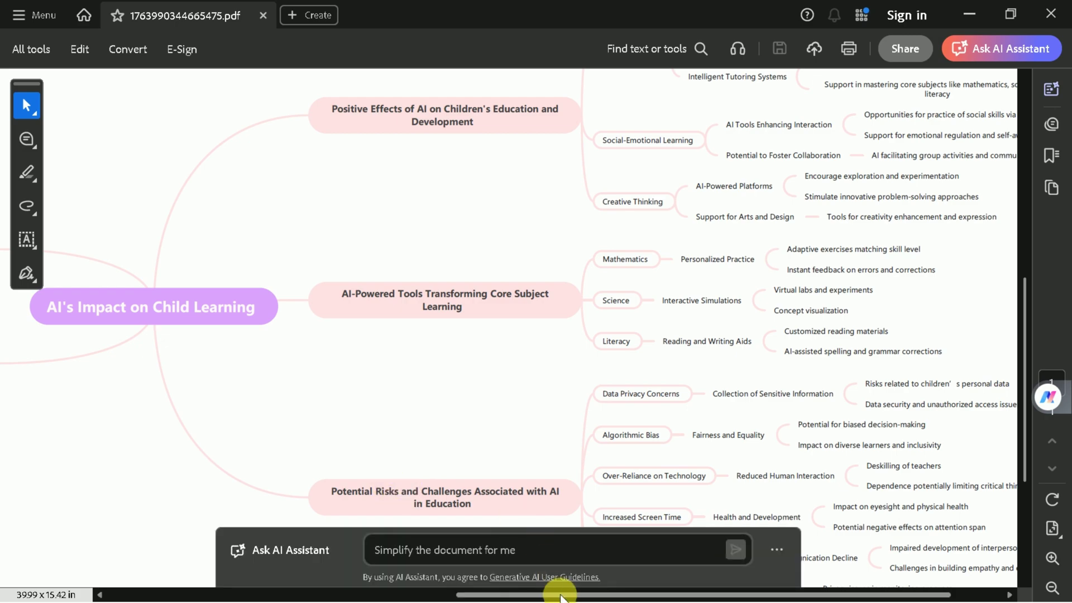
left_click_drag(557, 594, 629, 595)
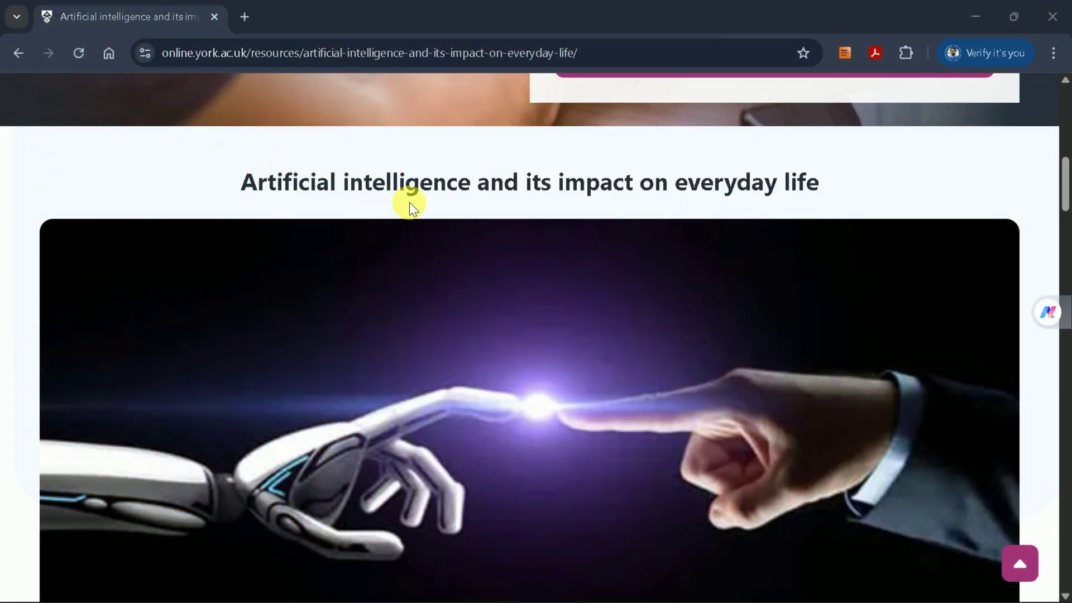
Scroll the York article and highlight the heading 'What is artificial intelligence?'
scroll(412, 208, "down", 14)
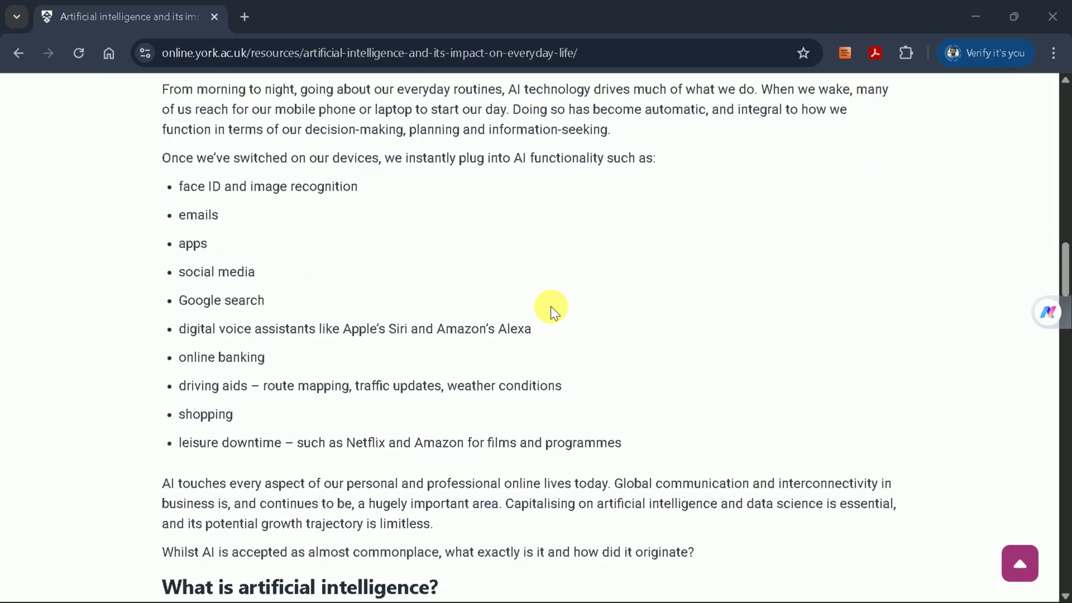
scroll(548, 369, "down", 3)
scroll(524, 337, "down", 3)
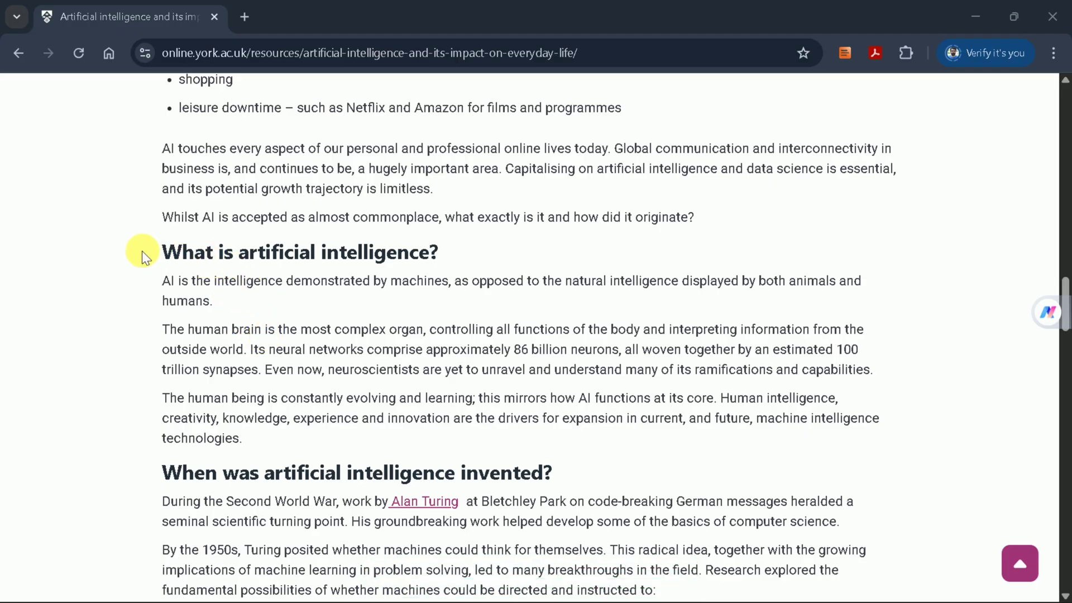
left_click_drag(159, 258, 461, 264)
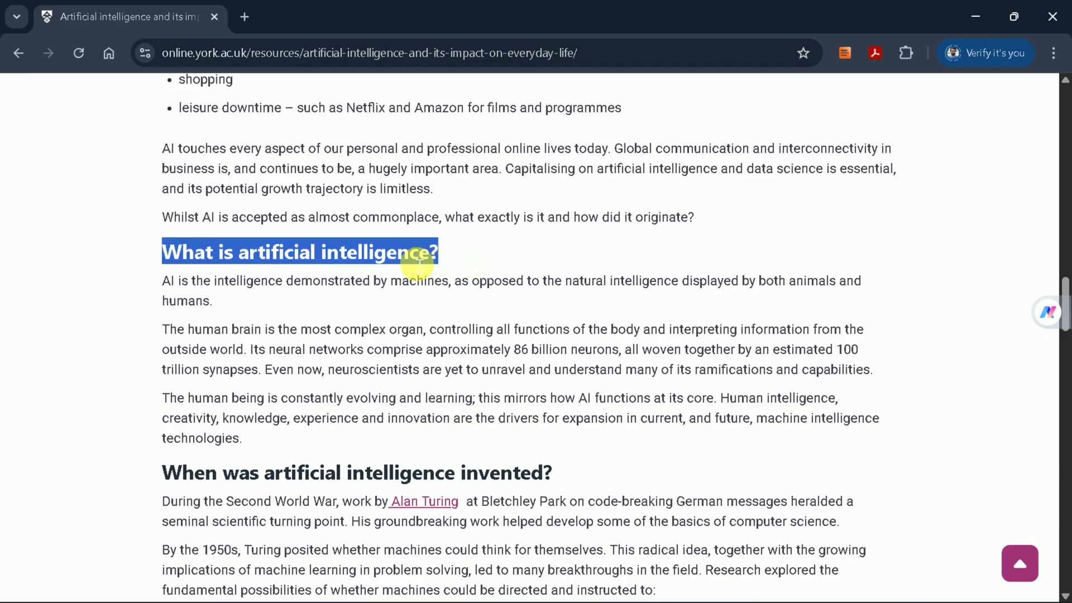
Send the highlighted heading to EdrawMax AI and generate Timeline (Horizontal) diagrams from it
left_click(1047, 314)
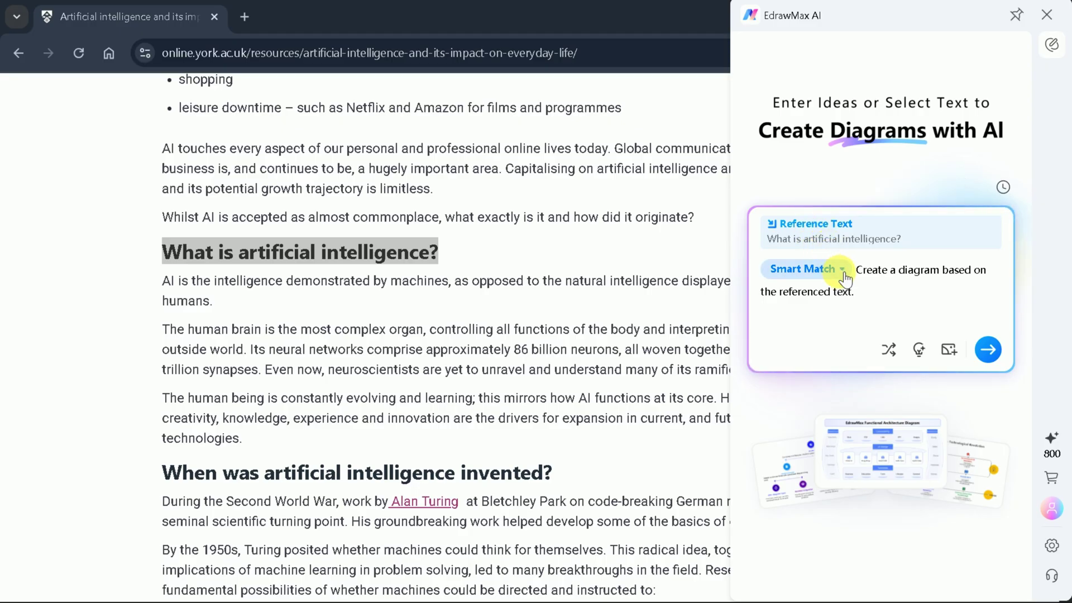
left_click(809, 268)
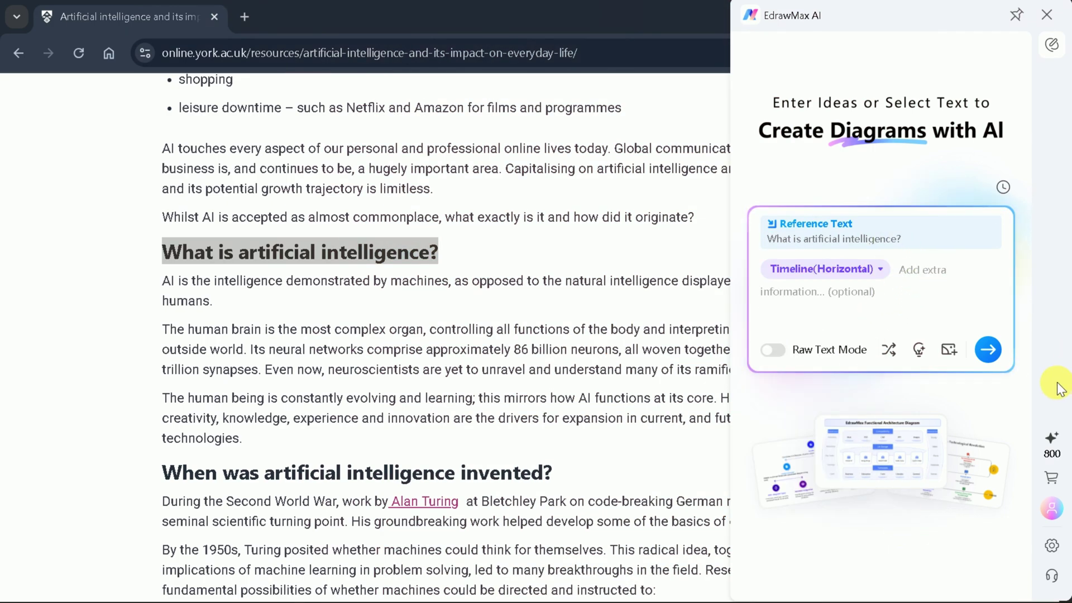
left_click(987, 349)
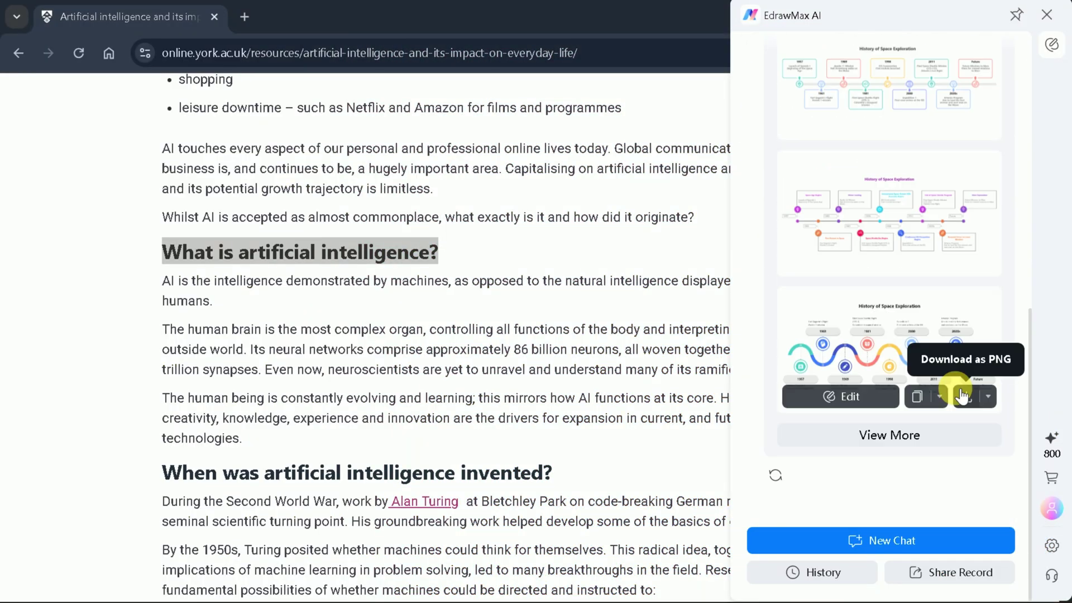
scroll(958, 393, "up", 5)
scroll(958, 391, "up", 2)
scroll(287, 161, "up", 6)
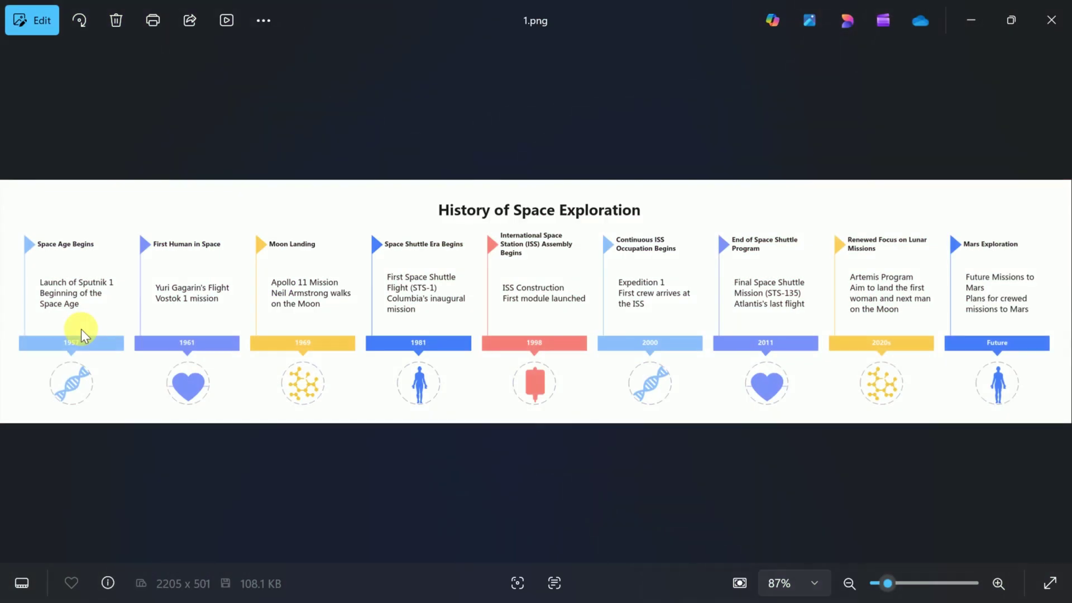
Zoom and pan across 1.png to view the 1998, 2000, 2011 and 2020s milestones
scroll(78, 313, "up", 3)
scroll(99, 307, "up", 3)
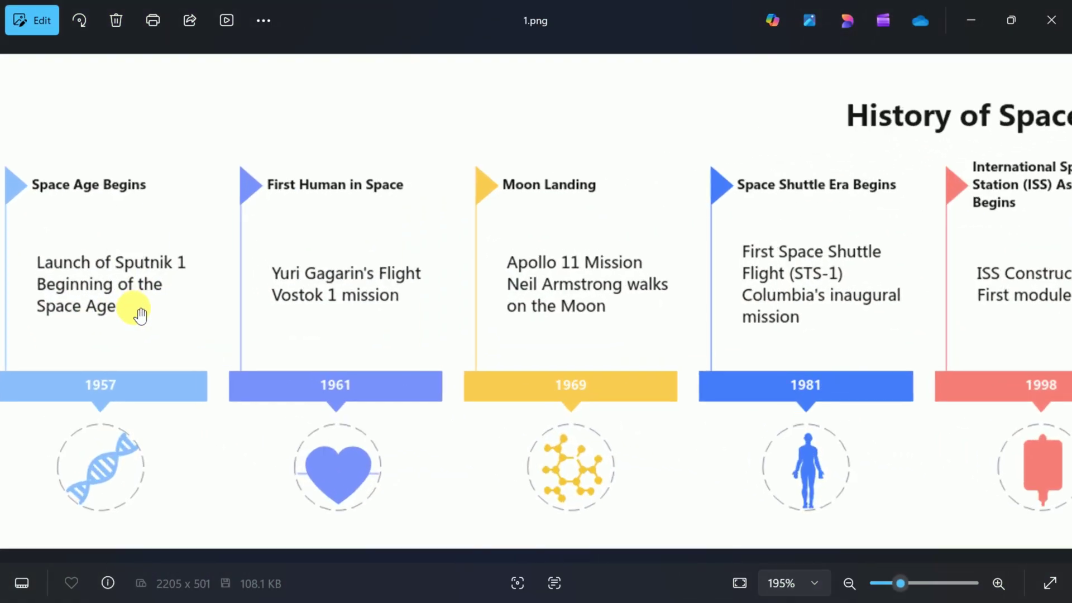
left_click_drag(574, 318, 487, 313)
scroll(527, 318, "down", 3)
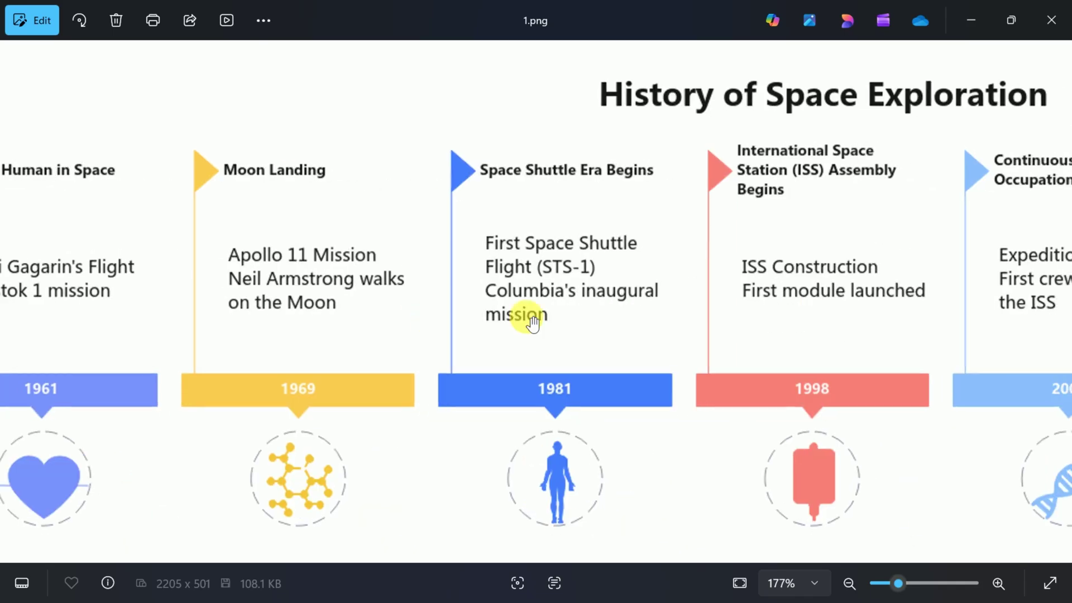
left_click_drag(782, 300, 532, 311)
scroll(646, 281, "down", 1)
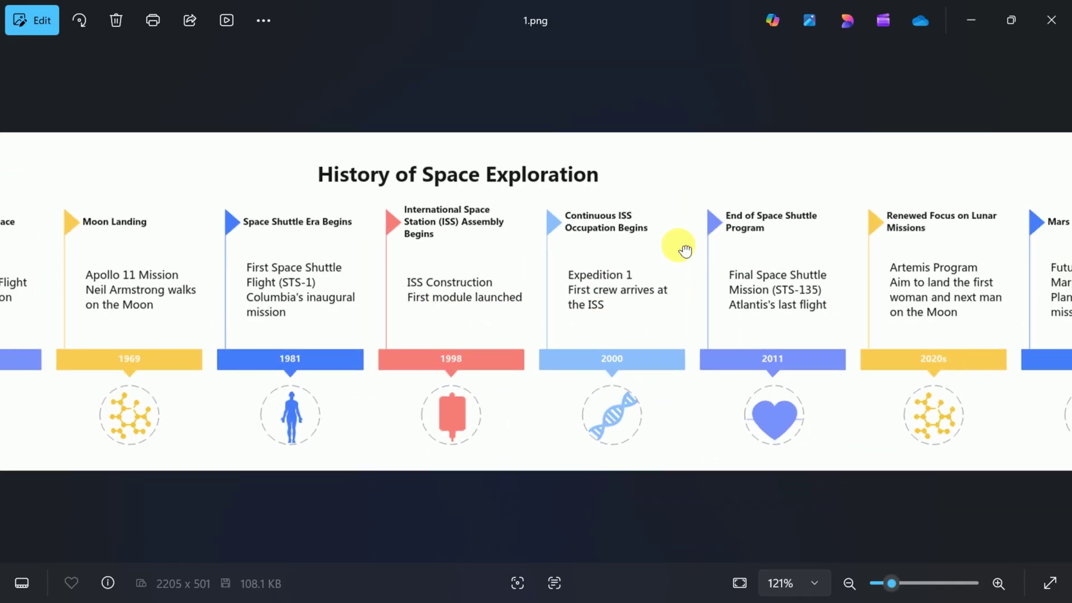
left_click_drag(677, 246, 536, 258)
scroll(619, 275, "down", 1)
scroll(614, 269, "up", 3)
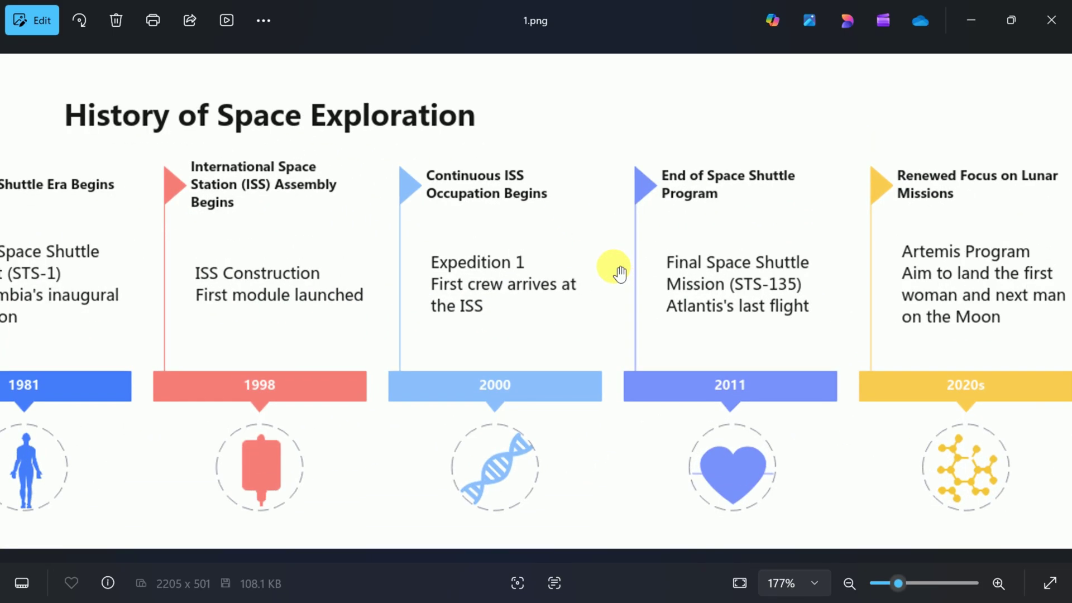
scroll(617, 269, "down", 5)
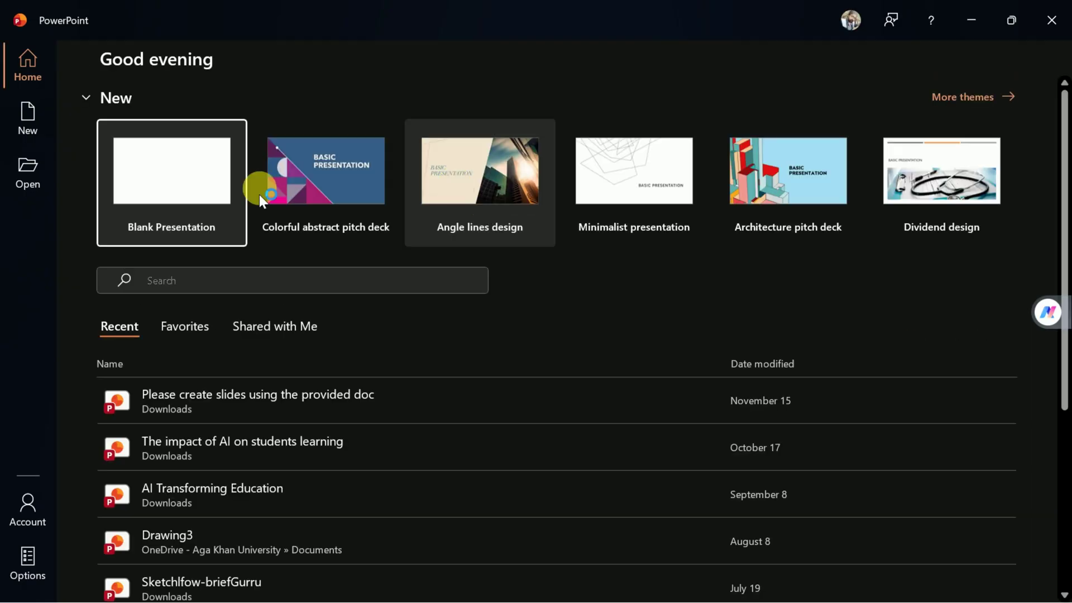
Start a blank presentation and browse the EdrawMax Flowchart, Mind Map, Architecture, More Diagrams and EdrawMax Files lists, ending on Flowchart
left_click(183, 163)
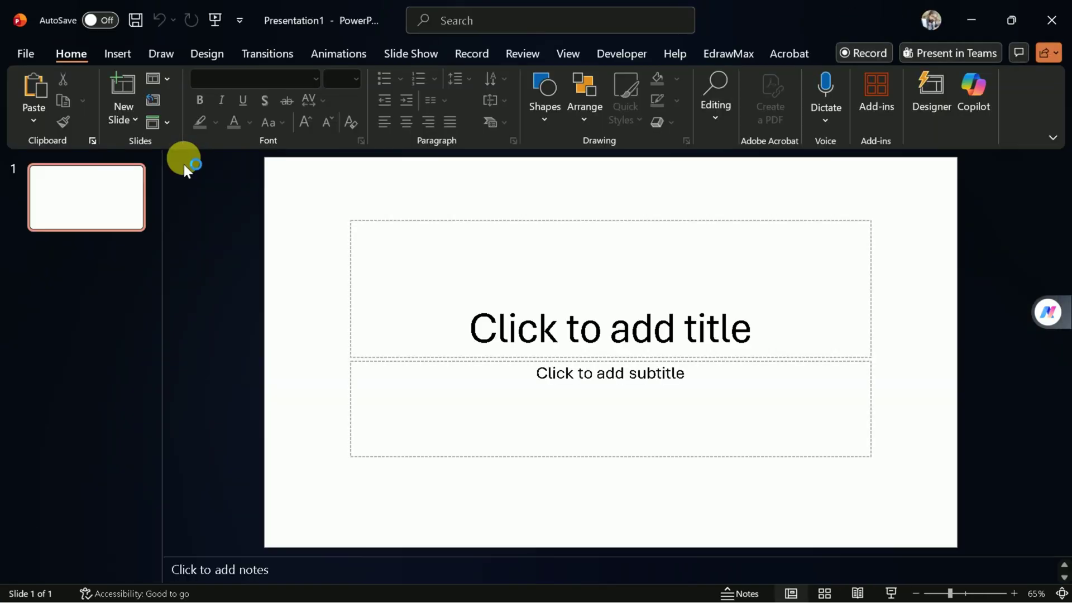
left_click(718, 66)
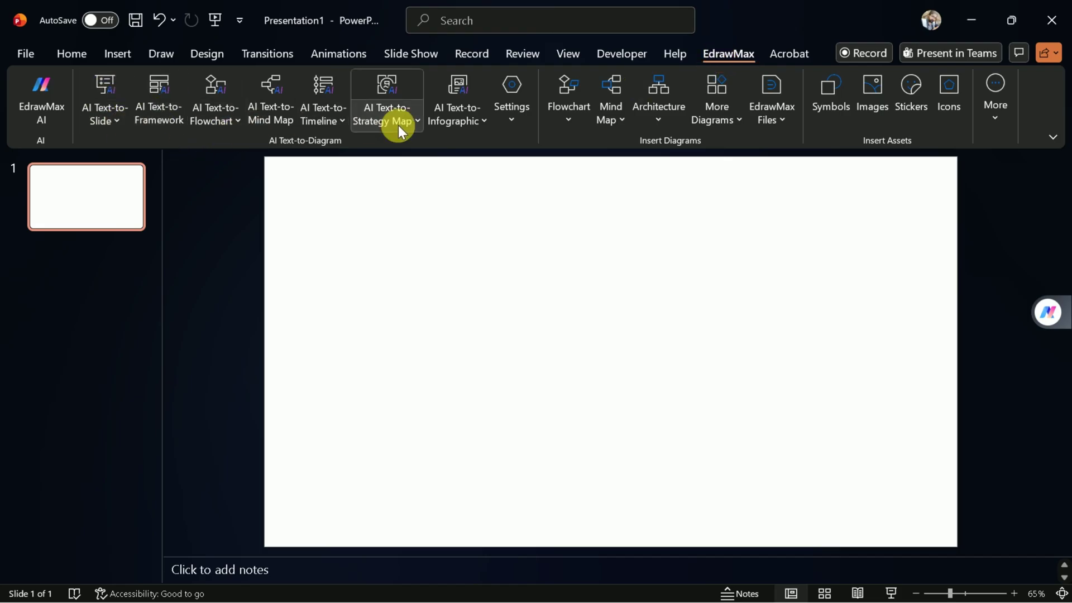
left_click(576, 130)
left_click(608, 122)
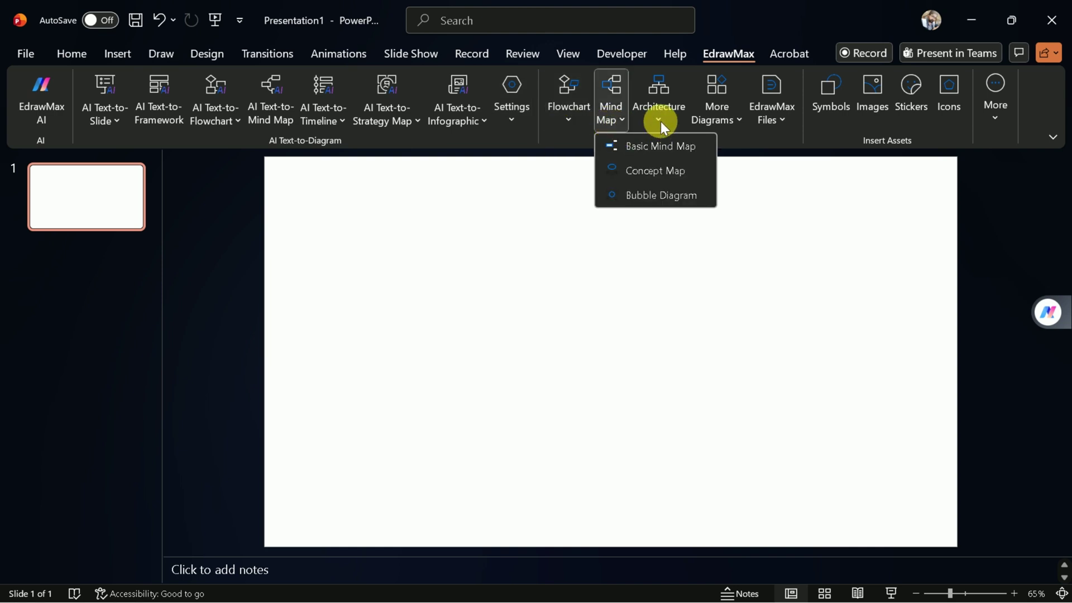
left_click(661, 121)
left_click(697, 121)
left_click(778, 122)
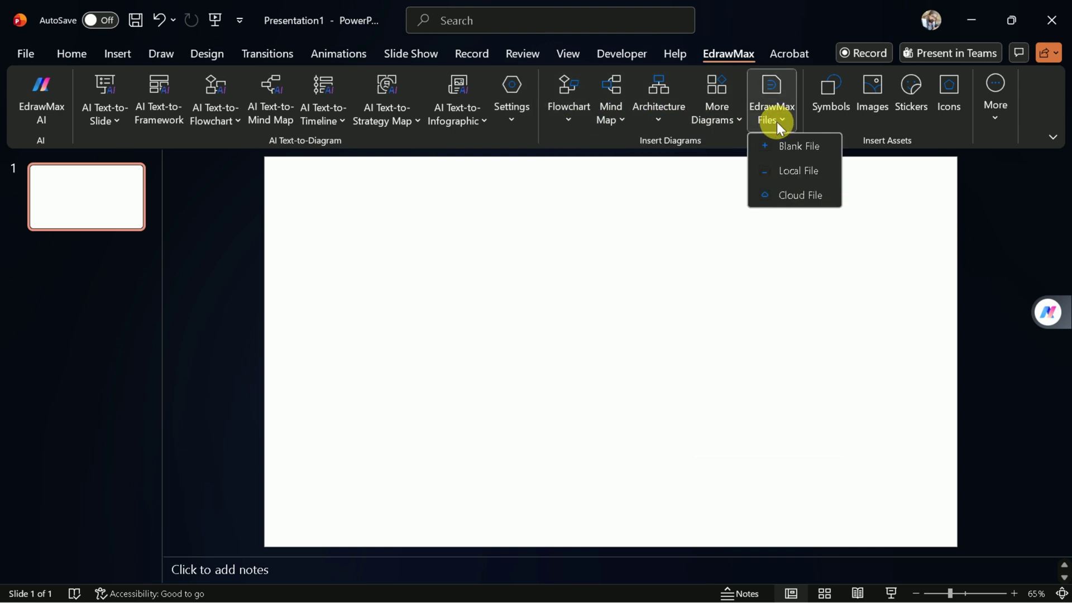
left_click(565, 120)
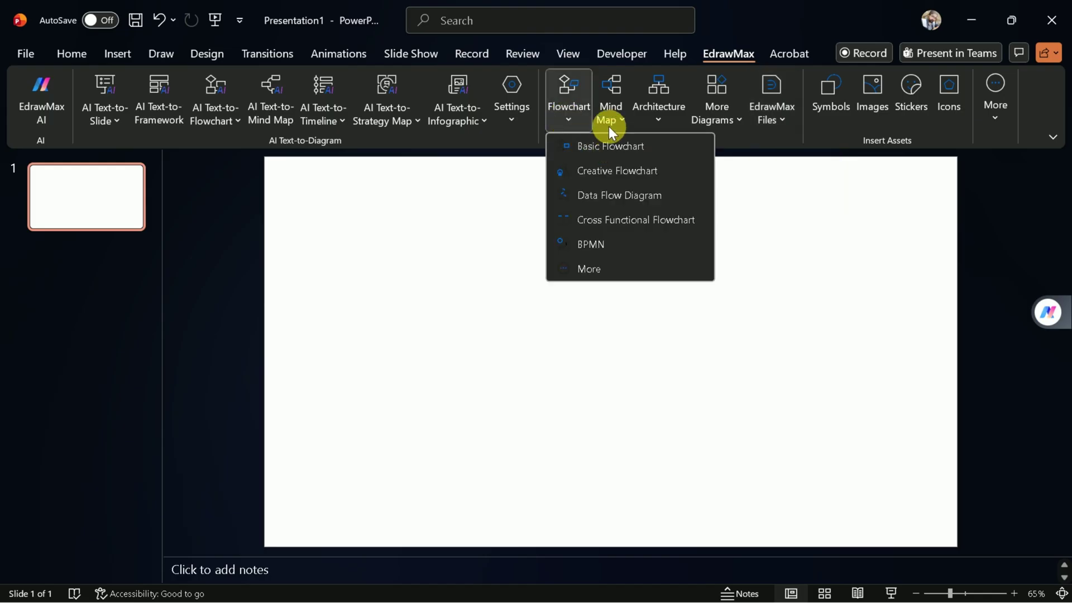
Insert the Creative Flowchart 'Choose New Car' template onto the slide in Slides format
left_click(614, 170)
scroll(898, 379, "down", 8)
scroll(896, 396, "up", 10)
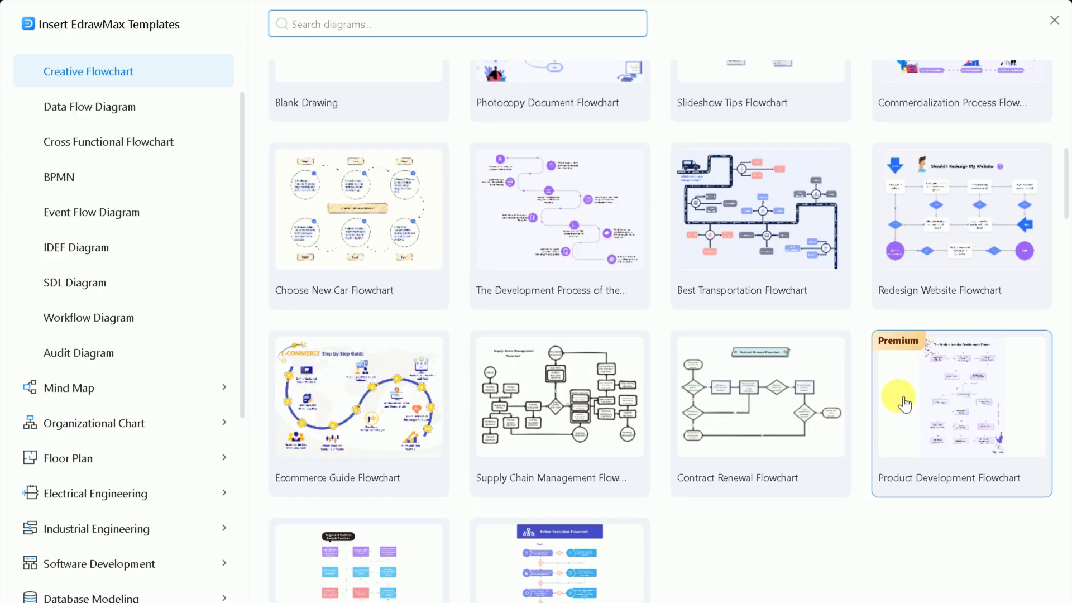
left_click(659, 416)
left_click(629, 279)
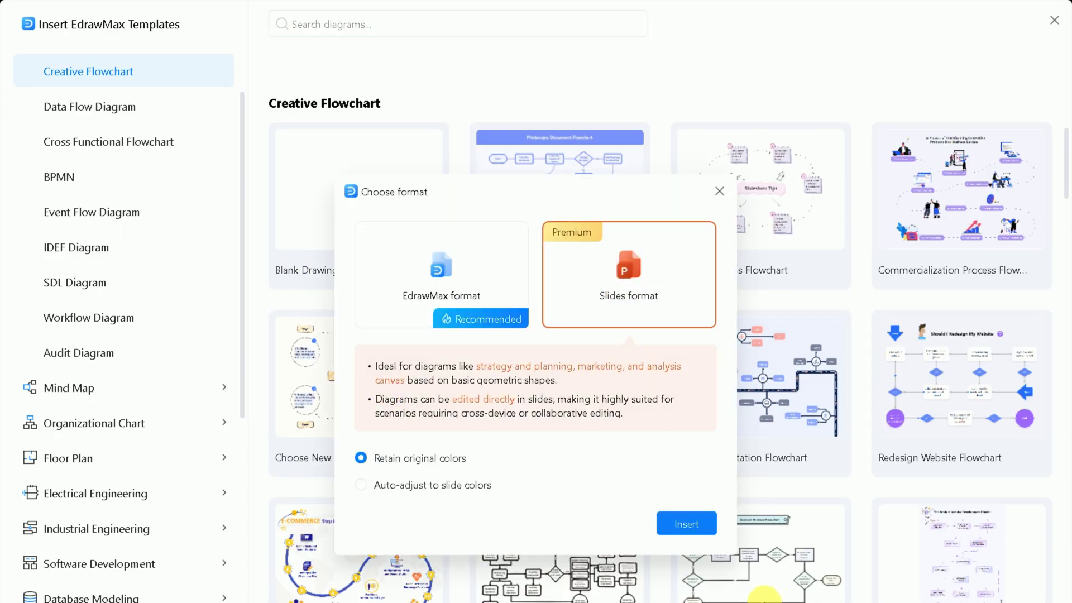
left_click(686, 524)
Test editing by deleting the Step1 label, undo it, zoom to 94%, and select 'Choose' in the title
left_click(472, 212)
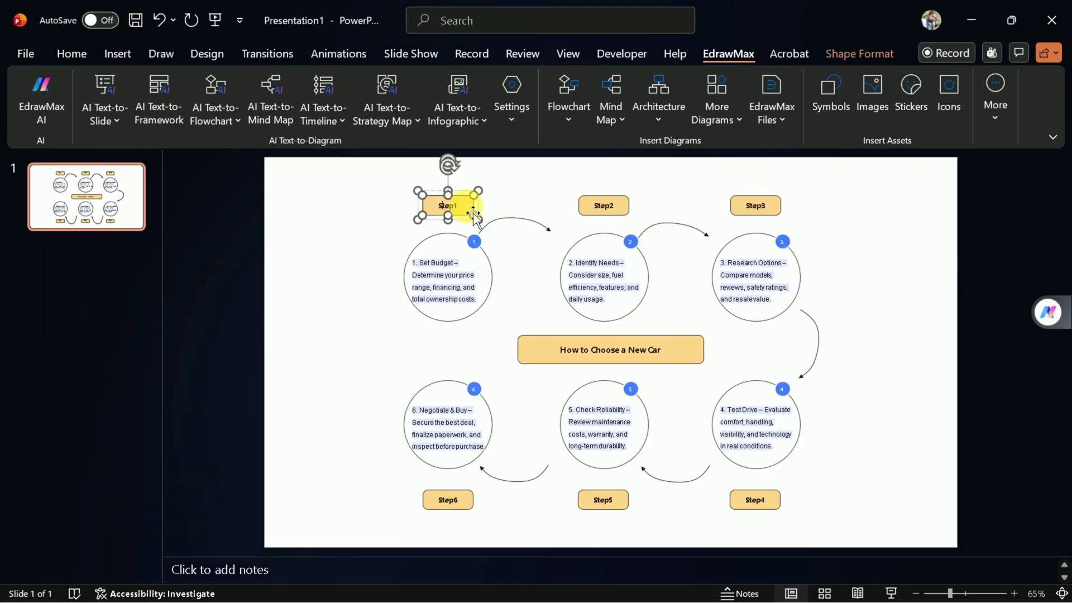
key("Delete")
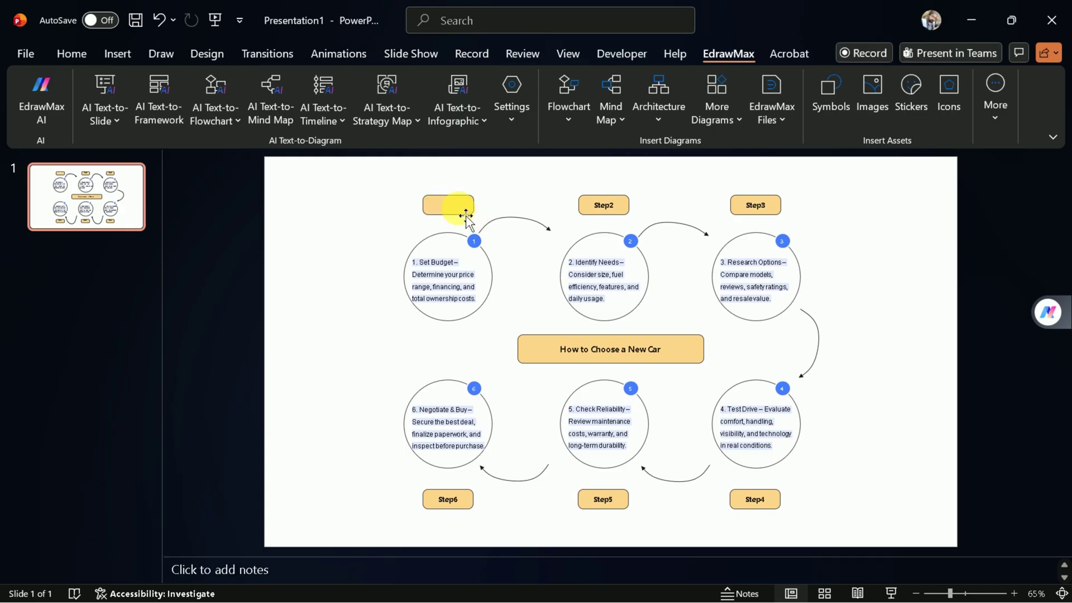
key("ctrl+z")
left_click(962, 592)
double_click(663, 414)
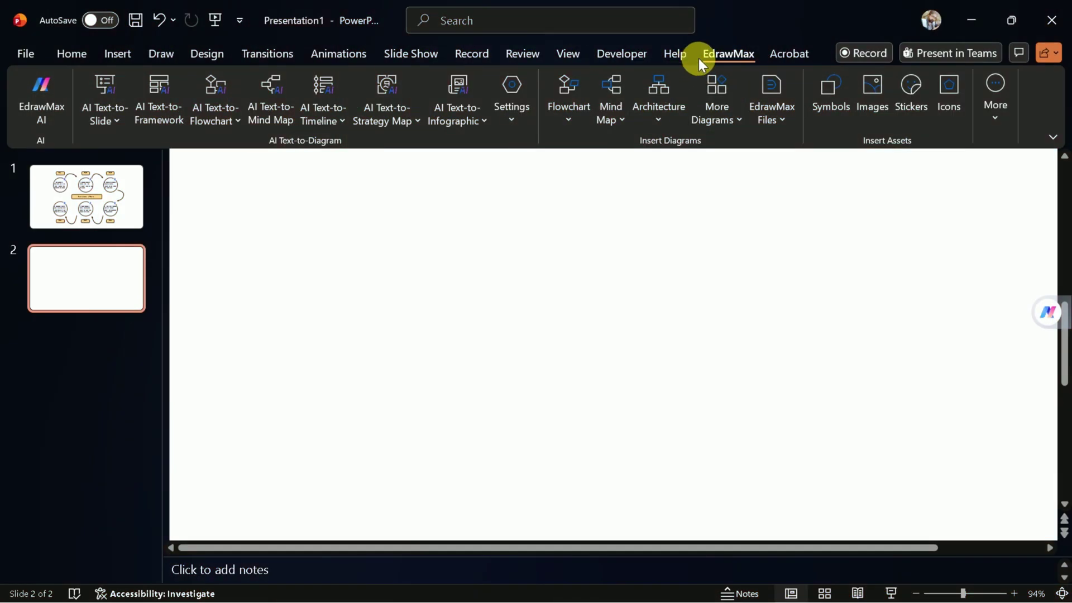
Insert the Mind Map Bubble Diagram 'World War Conceptual' template onto slide 2 in Slides format
left_click(614, 121)
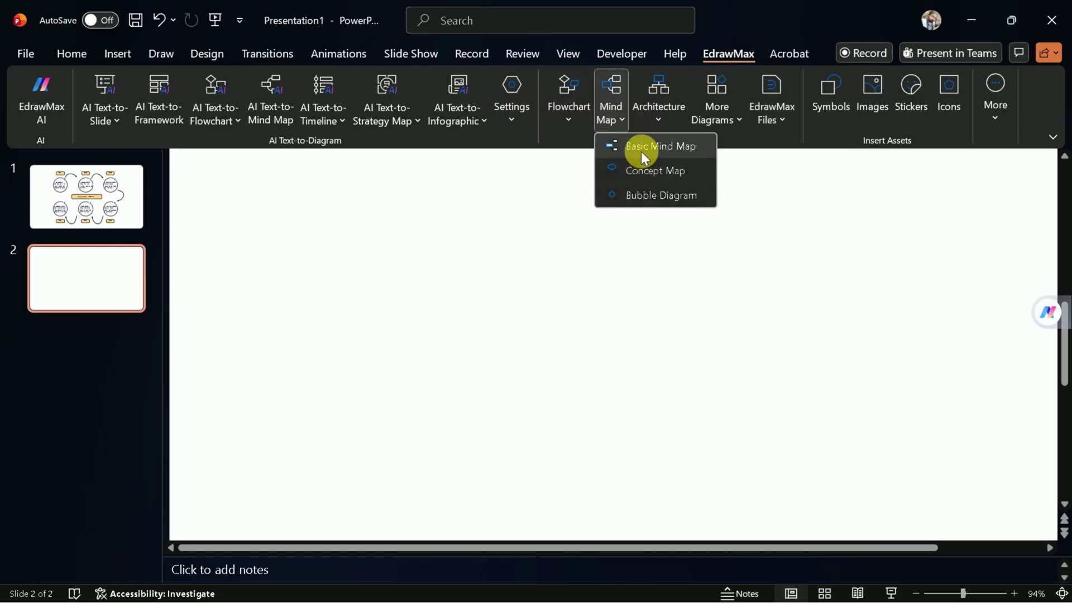
left_click(668, 192)
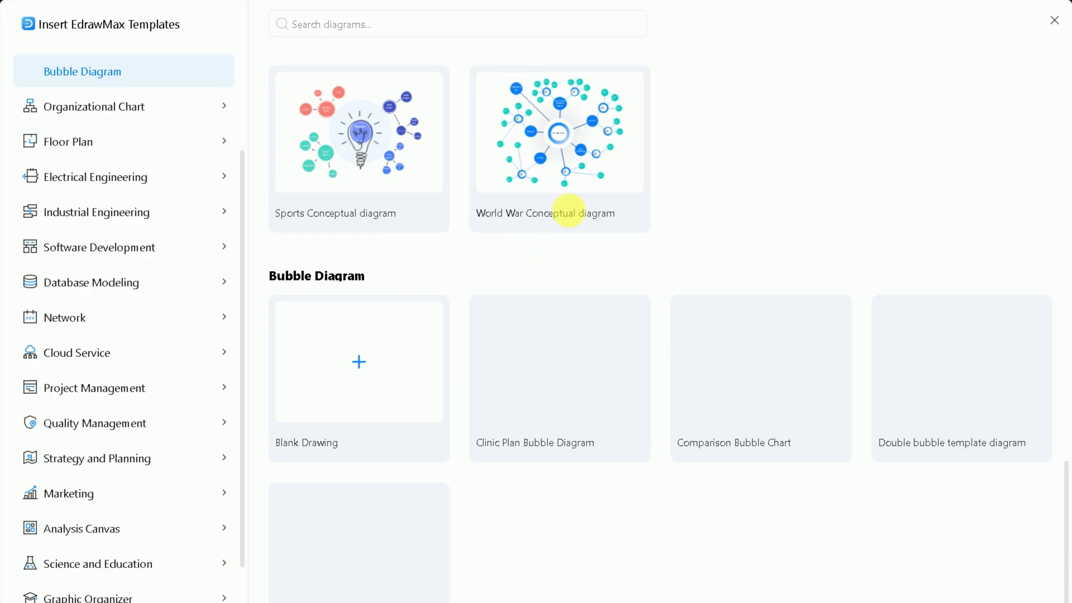
scroll(652, 410, "up", 1)
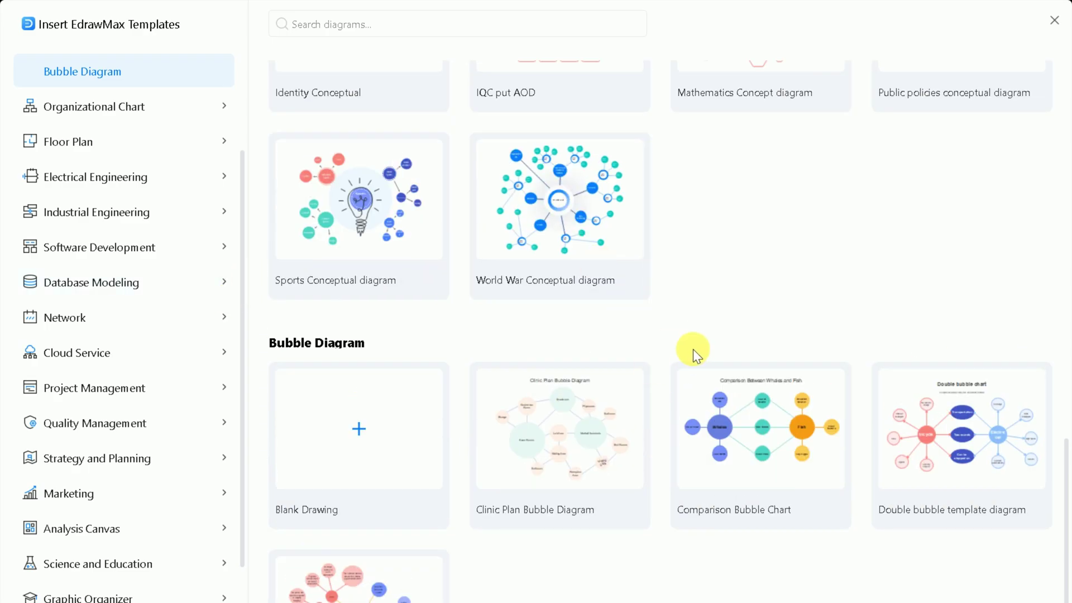
scroll(670, 349, "down", 1)
left_click(614, 184)
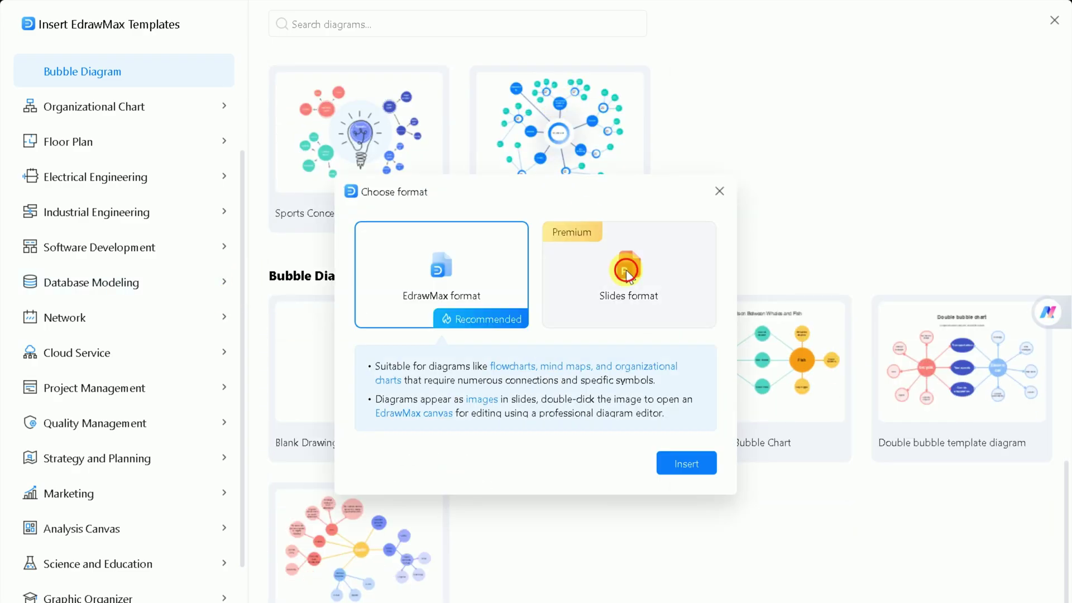
left_click(626, 272)
left_click(670, 525)
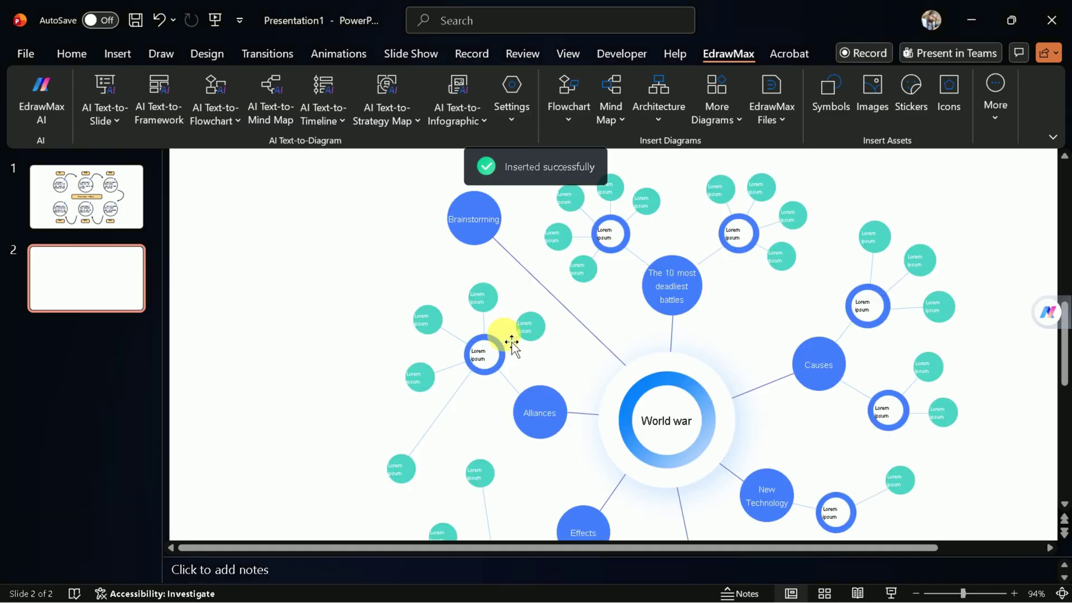
Zoom out to fit the whole slide and select the central 'World war' node
scroll(753, 438, "down", 2)
left_click(915, 593)
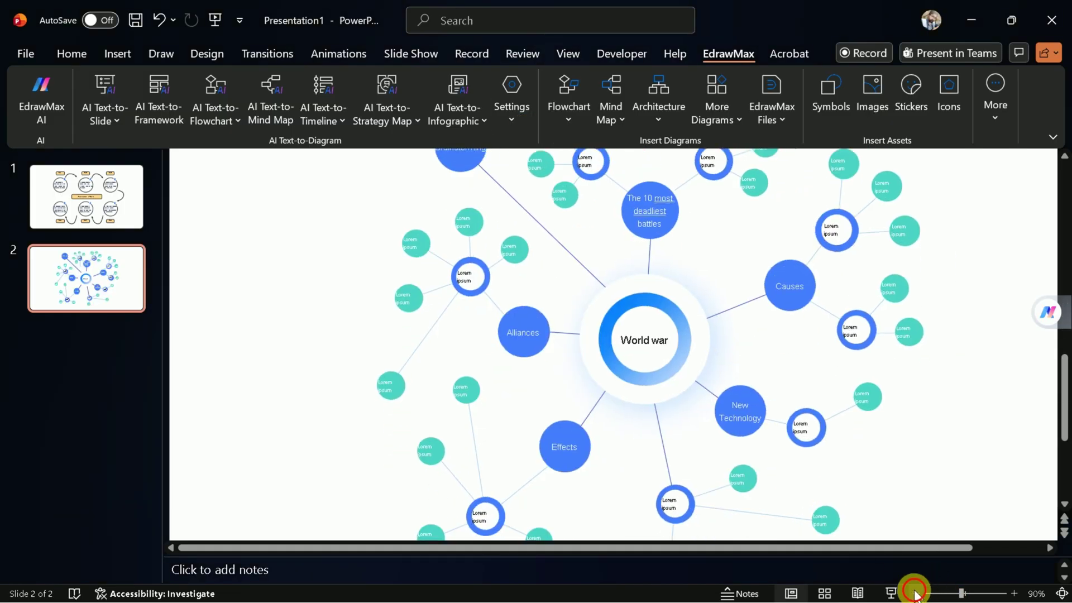
left_click(915, 592)
left_click(915, 593)
left_click(916, 593)
scroll(642, 401, "up", 1)
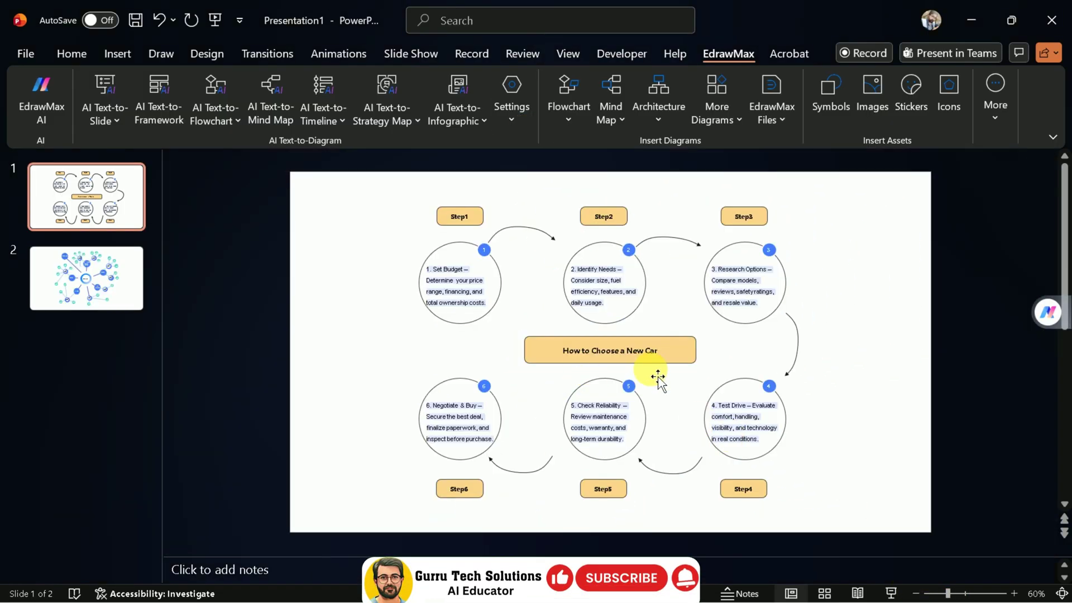
scroll(657, 380, "down", 1)
left_click(617, 360)
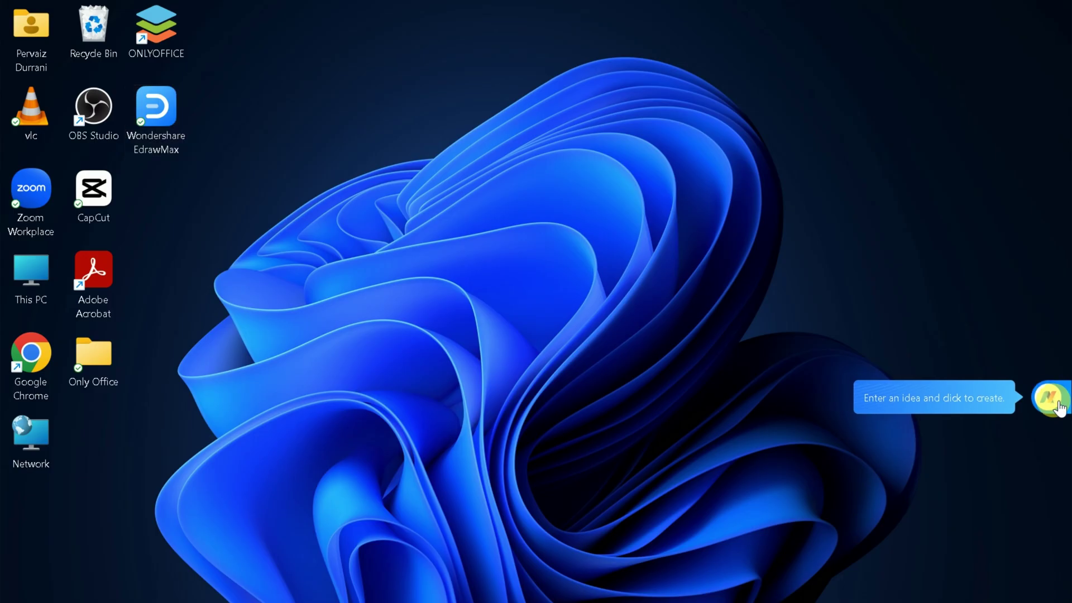
Open Create Diagrams with AI from the floating EdrawMax AI widget and select a mind map topic
left_click(1055, 405)
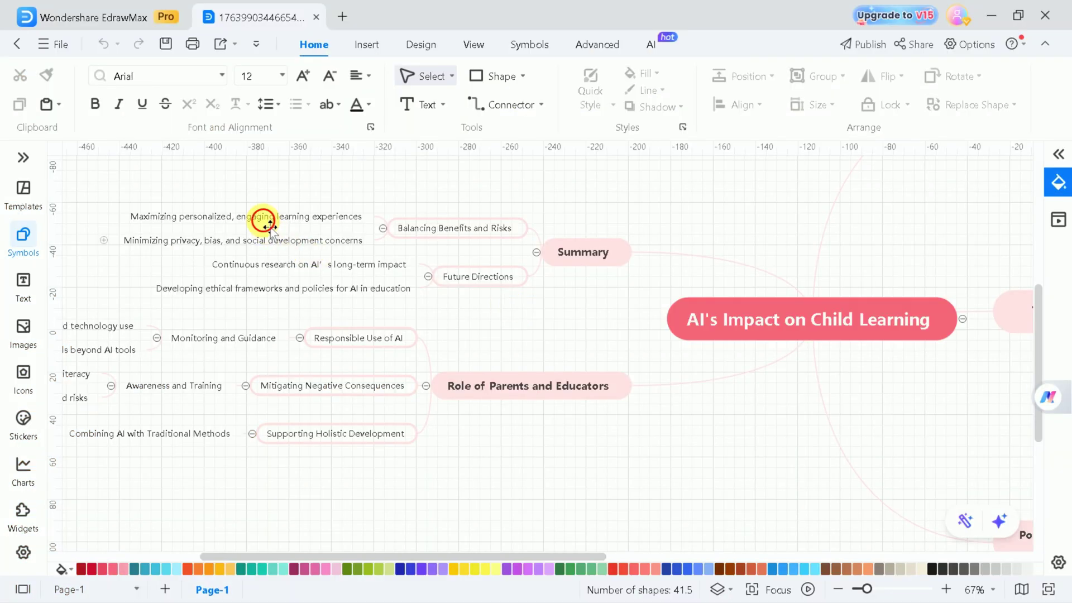
left_click(269, 225)
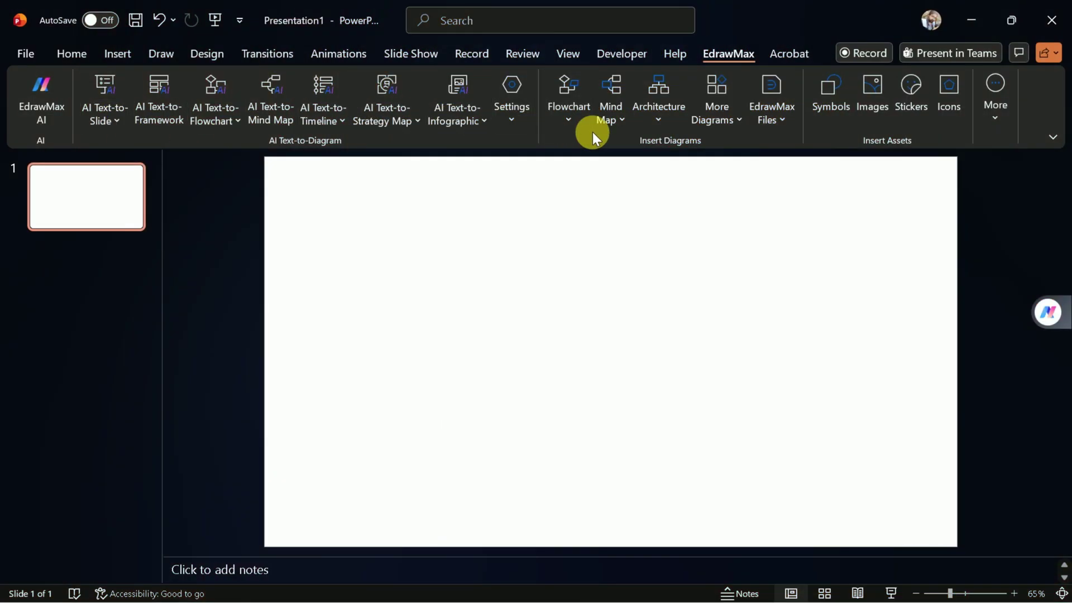
left_click(576, 128)
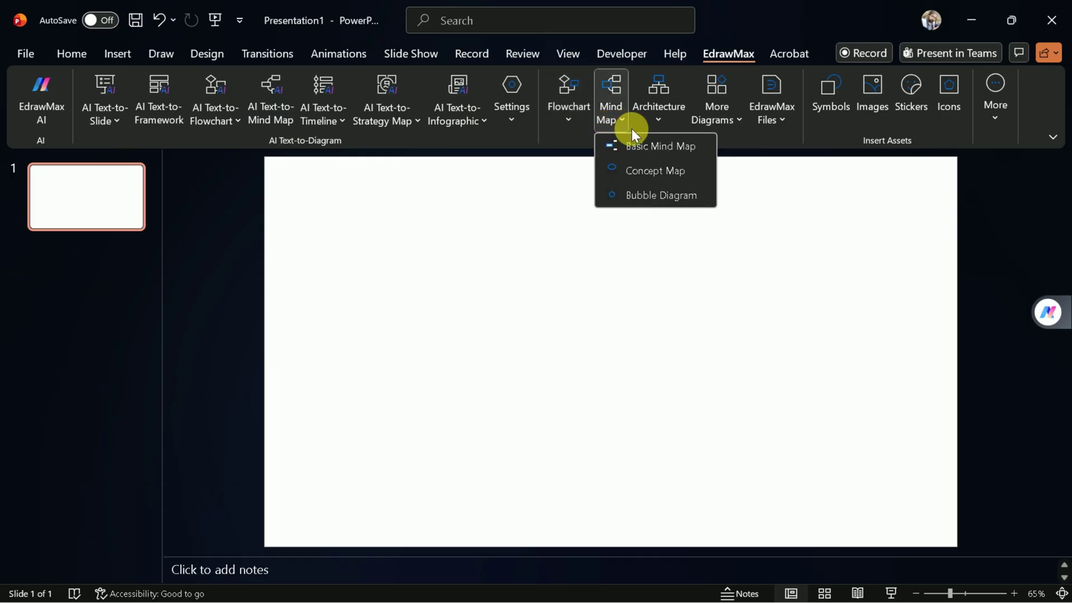
left_click(696, 123)
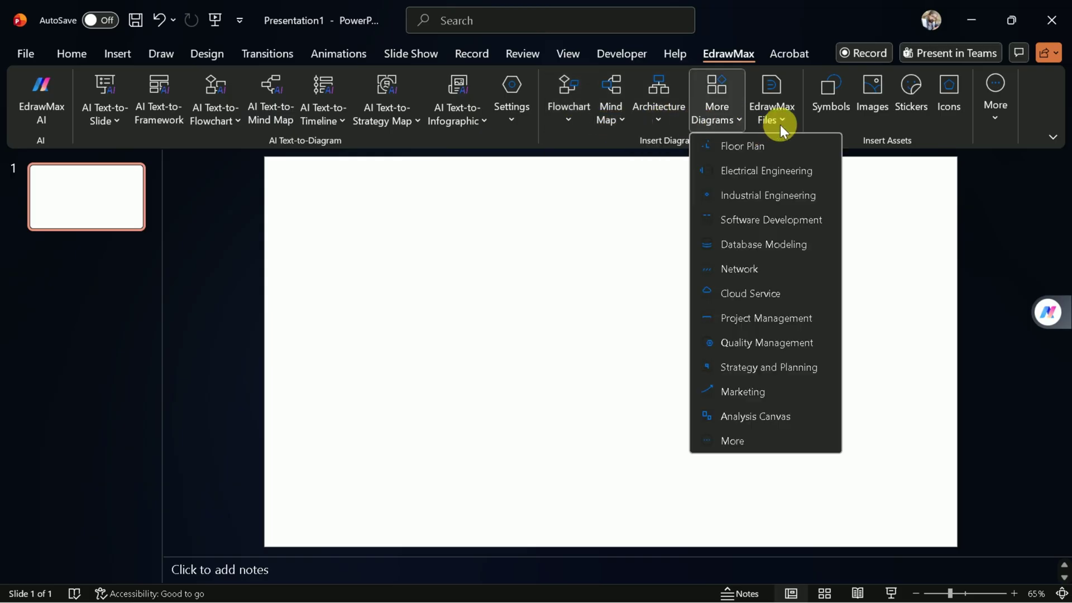